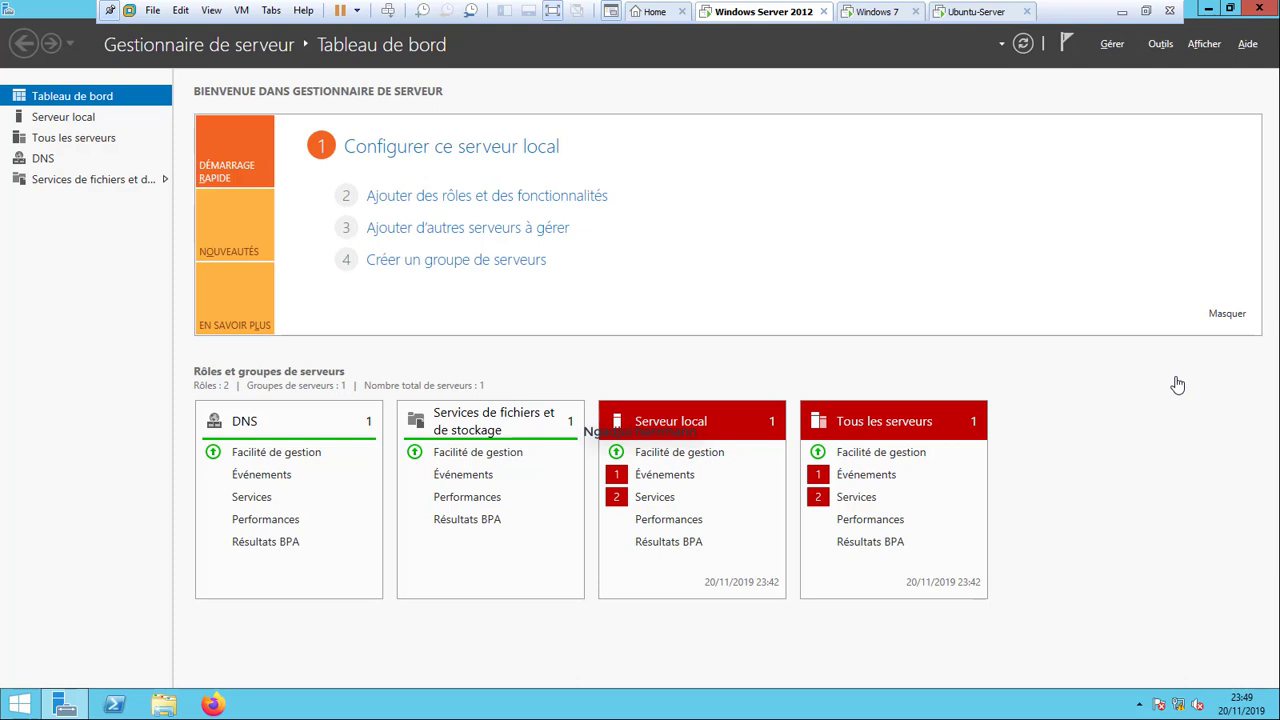
# Start the Add Roles and Features wizard as a role-based installation targeting audinet.
pyautogui.click(1113, 45)
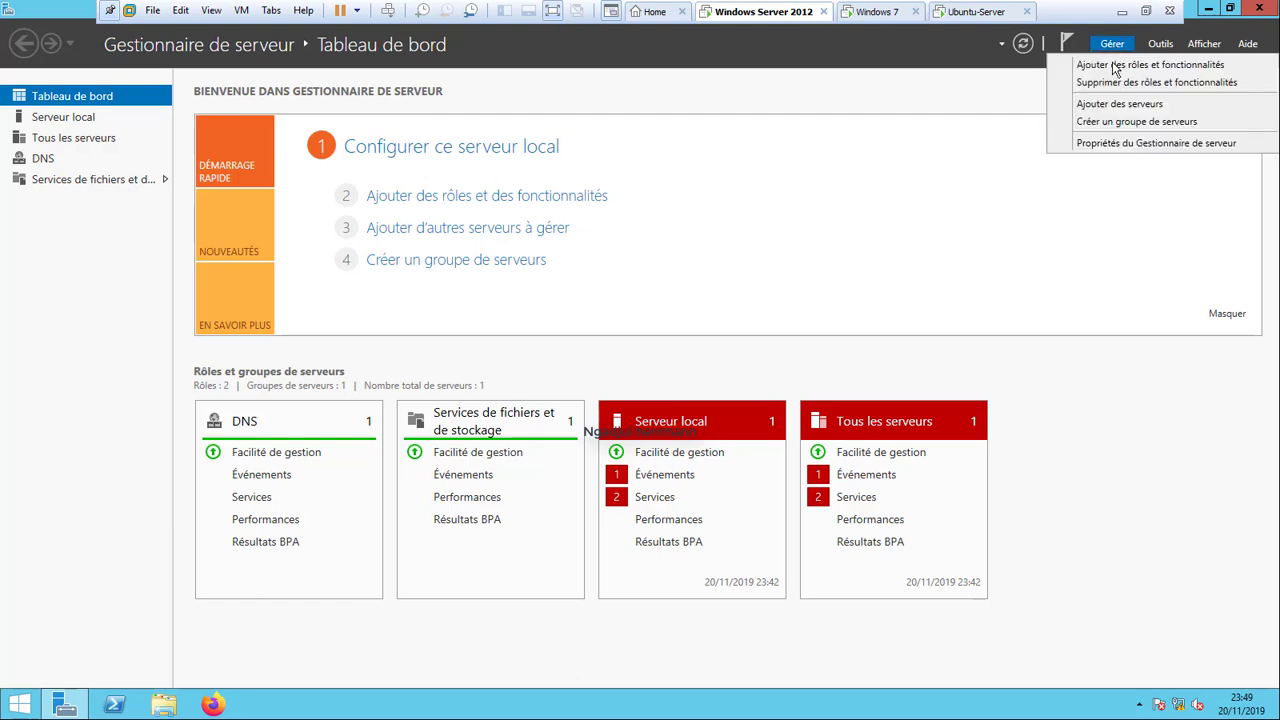
pyautogui.click(1113, 67)
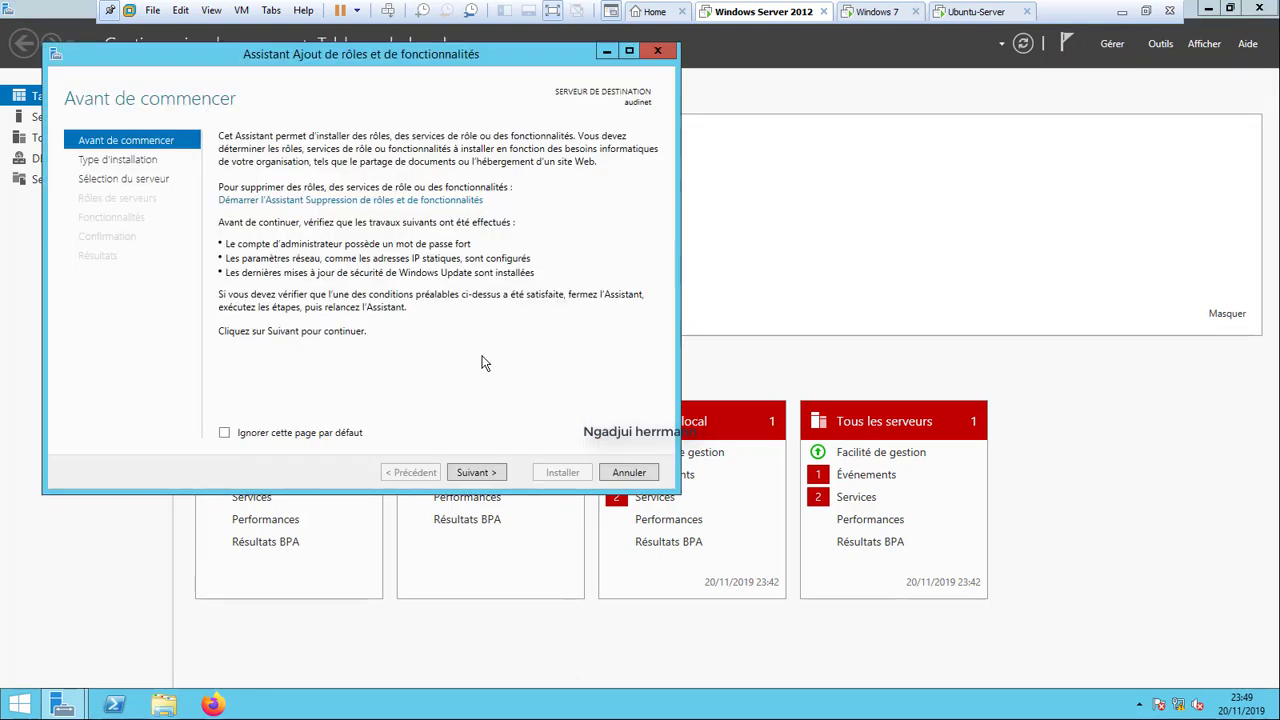
pyautogui.click(475, 474)
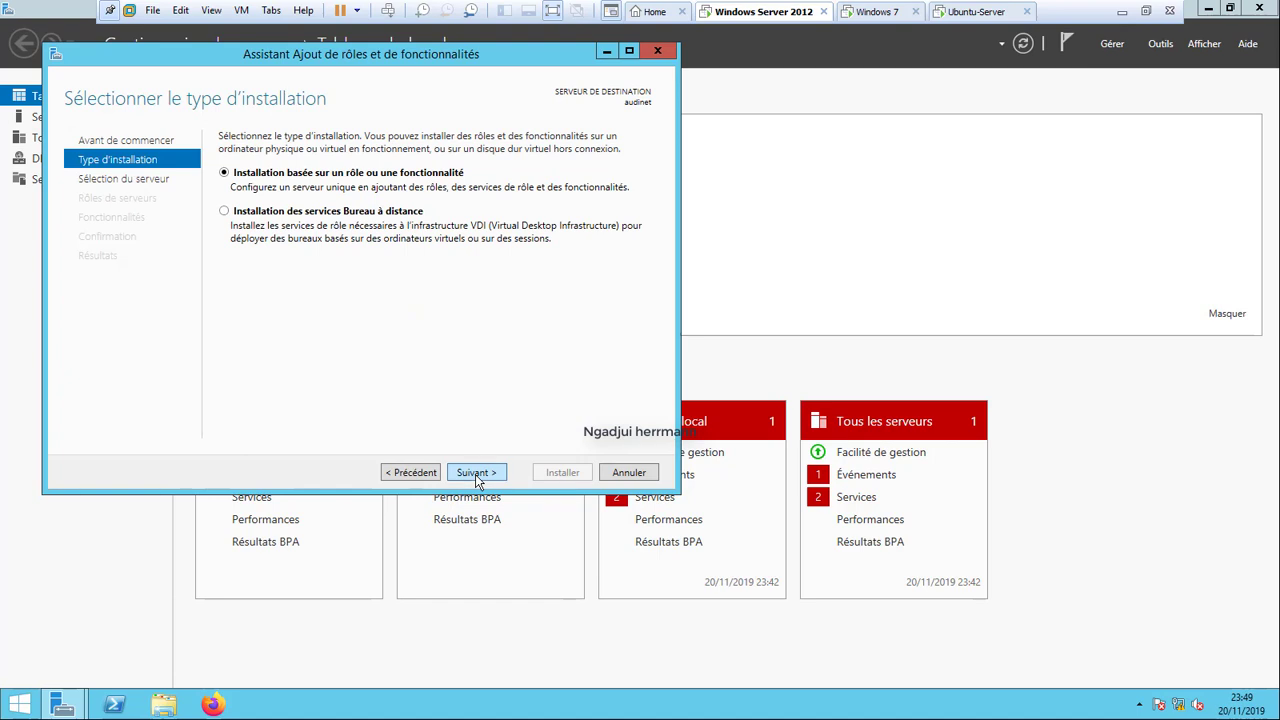
pyautogui.click(475, 472)
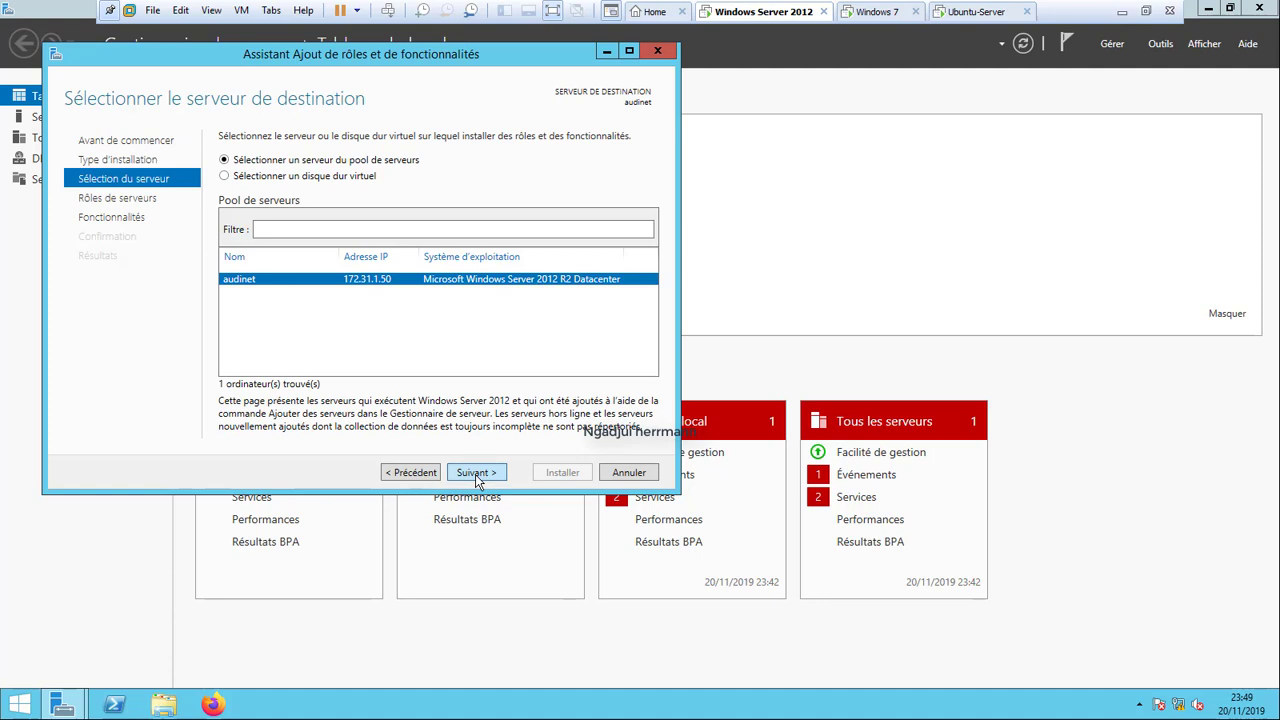
pyautogui.click(475, 472)
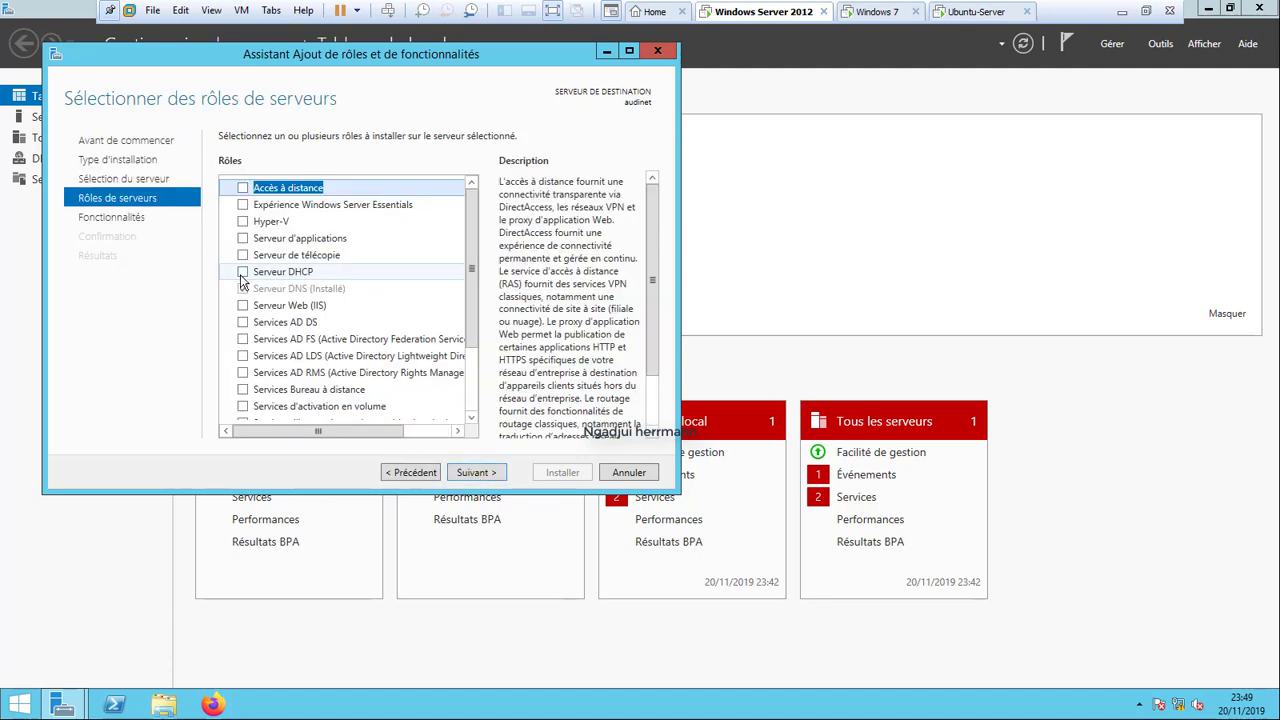
# Select the DHCP Server role with its management tools and allow automatic restarts.
pyautogui.click(242, 272)
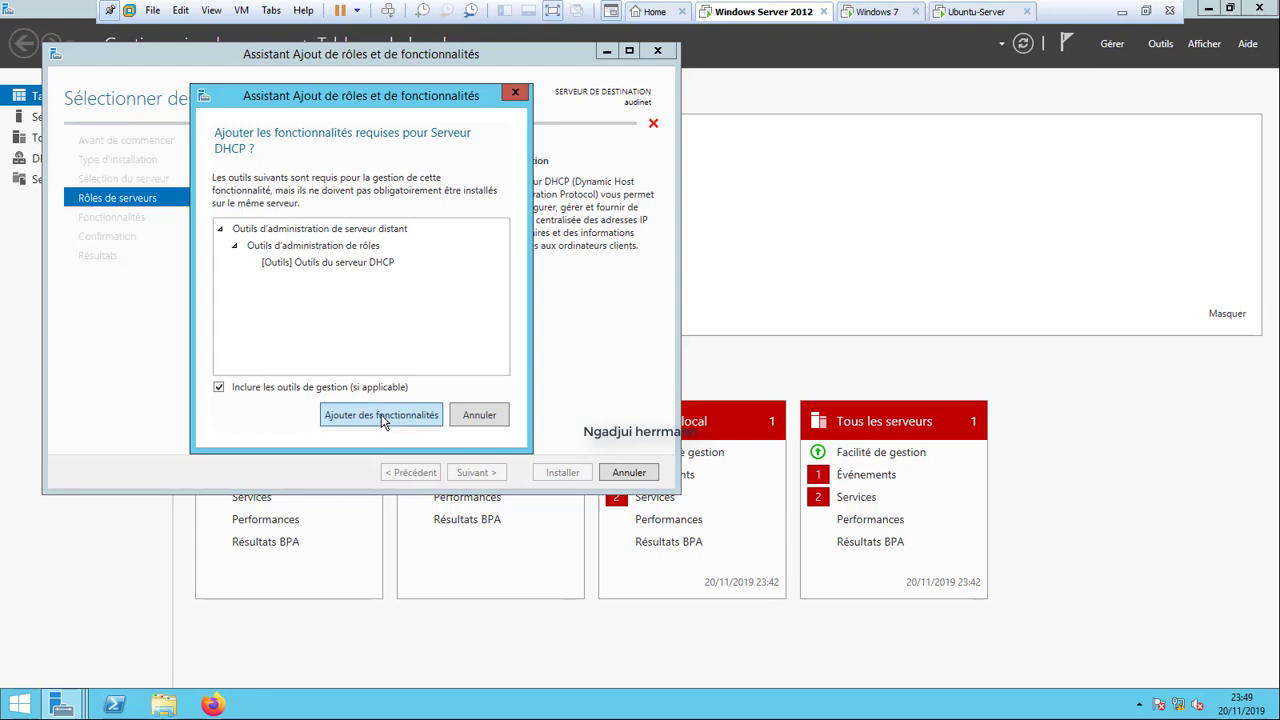
pyautogui.click(399, 418)
pyautogui.click(476, 472)
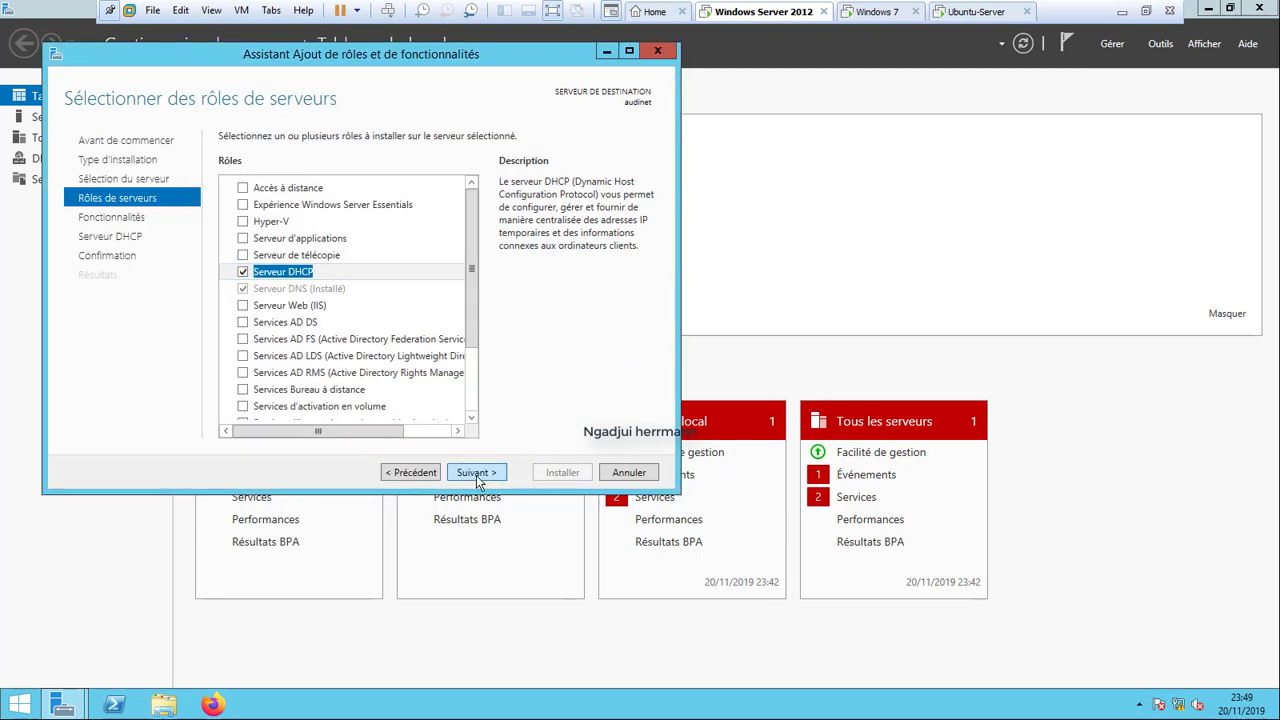
pyautogui.click(476, 472)
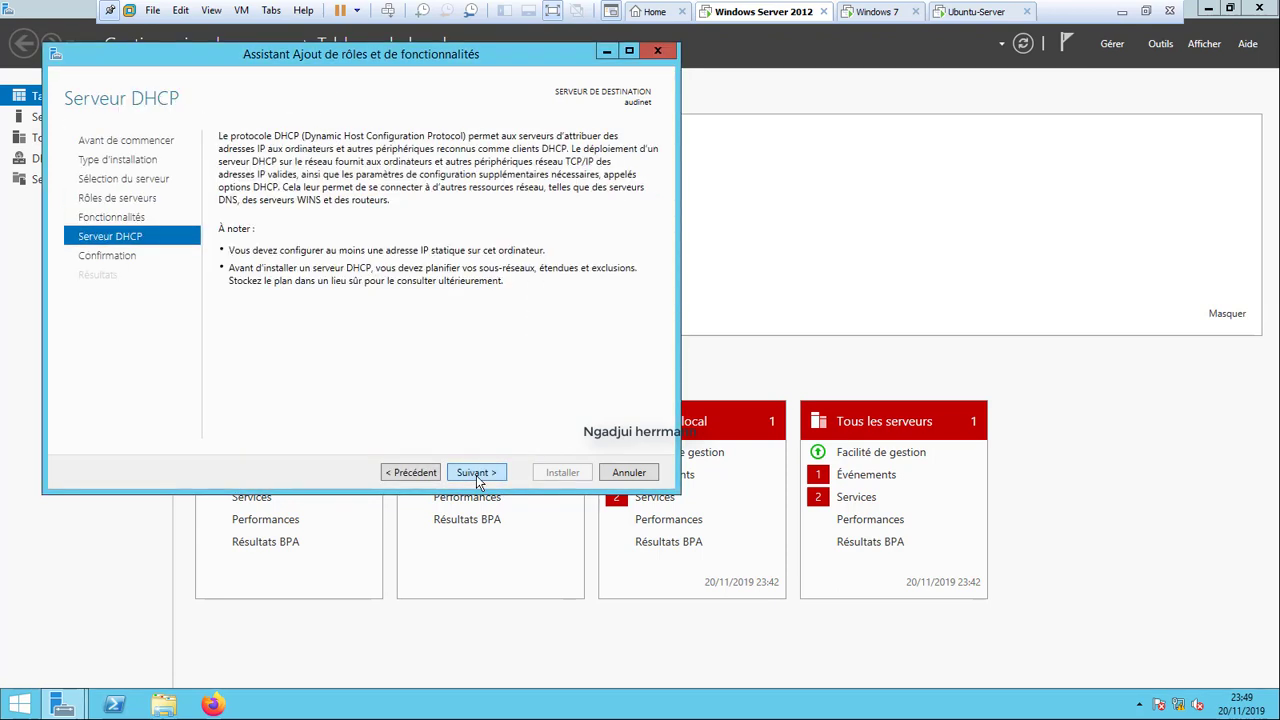
pyautogui.click(476, 472)
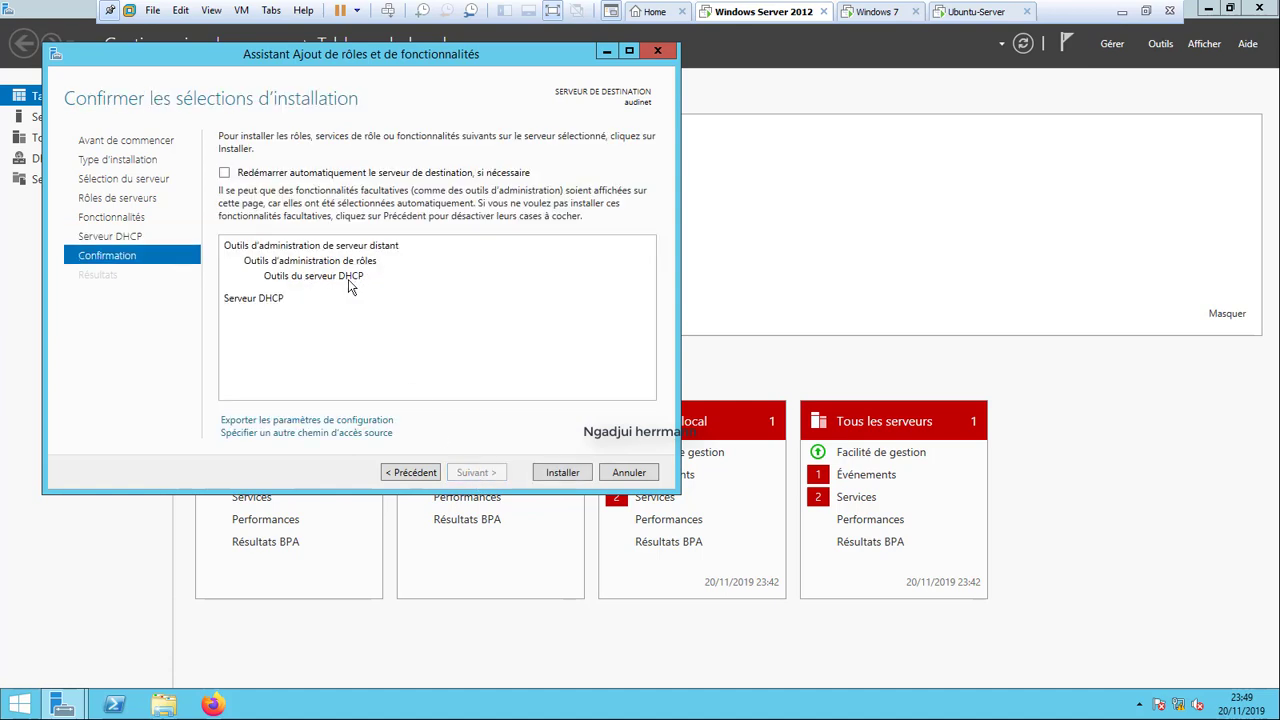
pyautogui.click(225, 173)
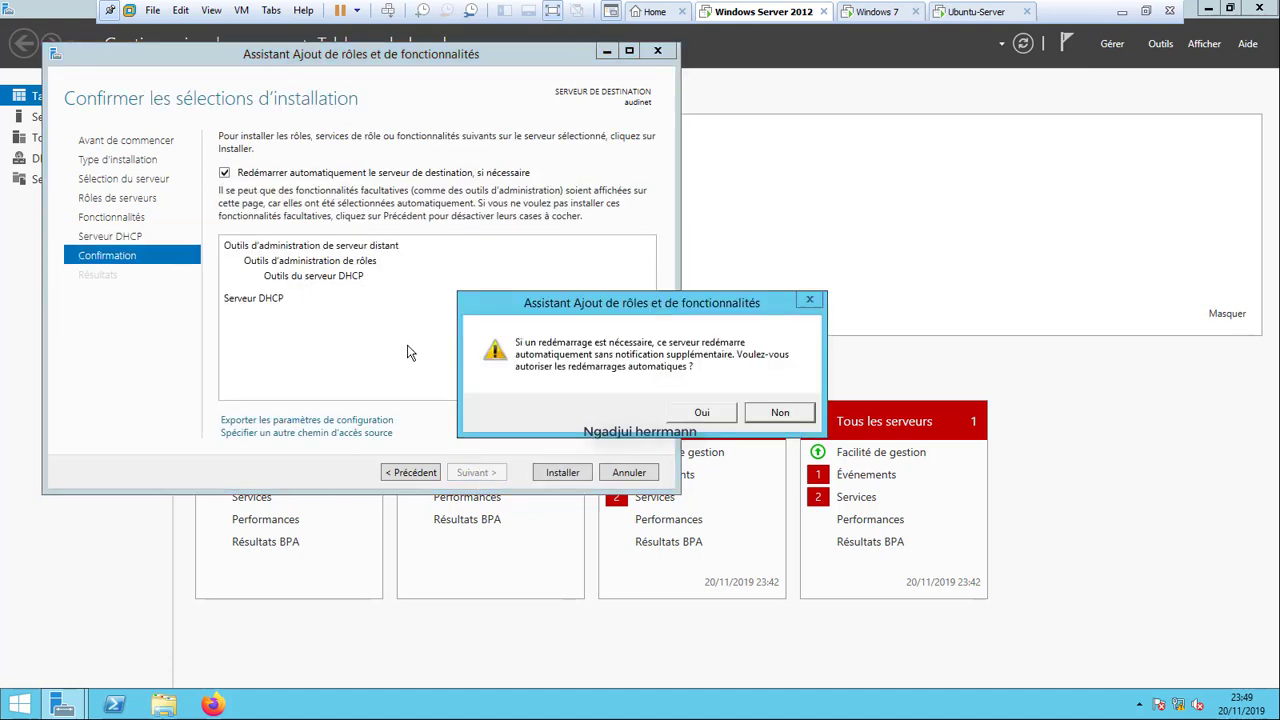
pyautogui.click(710, 414)
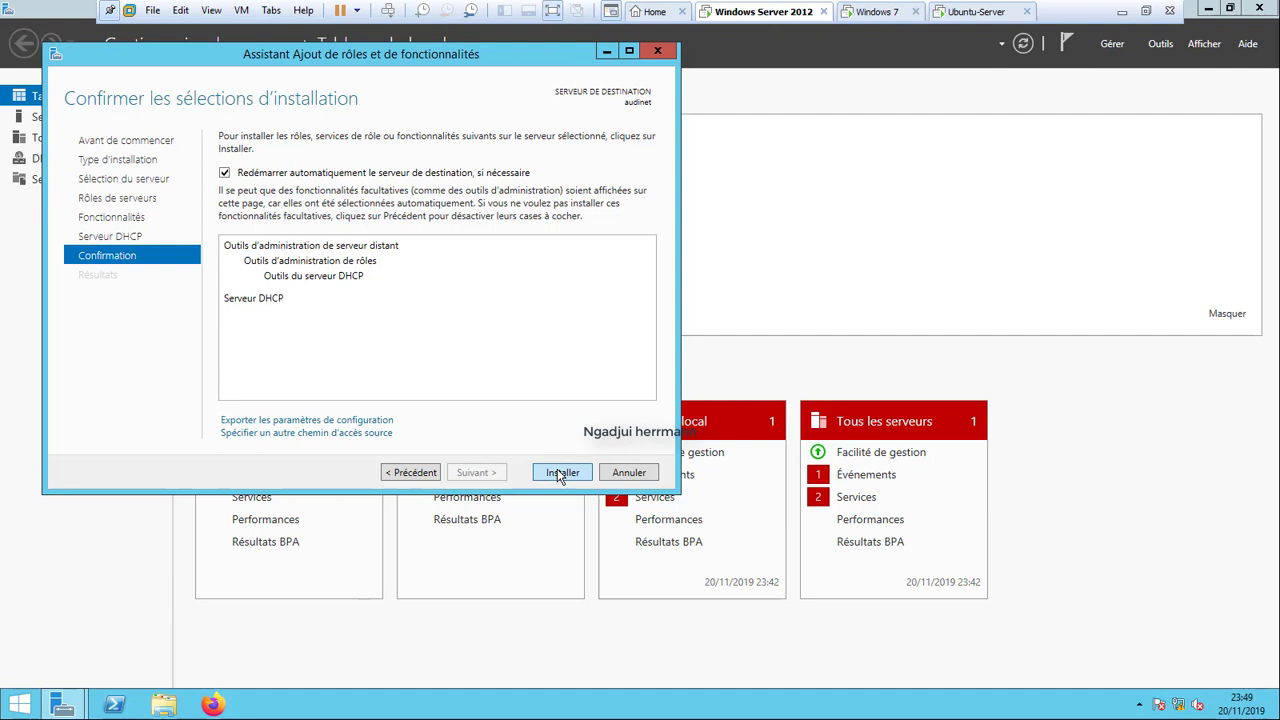
# Install the DHCP Server role and close the wizard once installation completes.
pyautogui.click(560, 474)
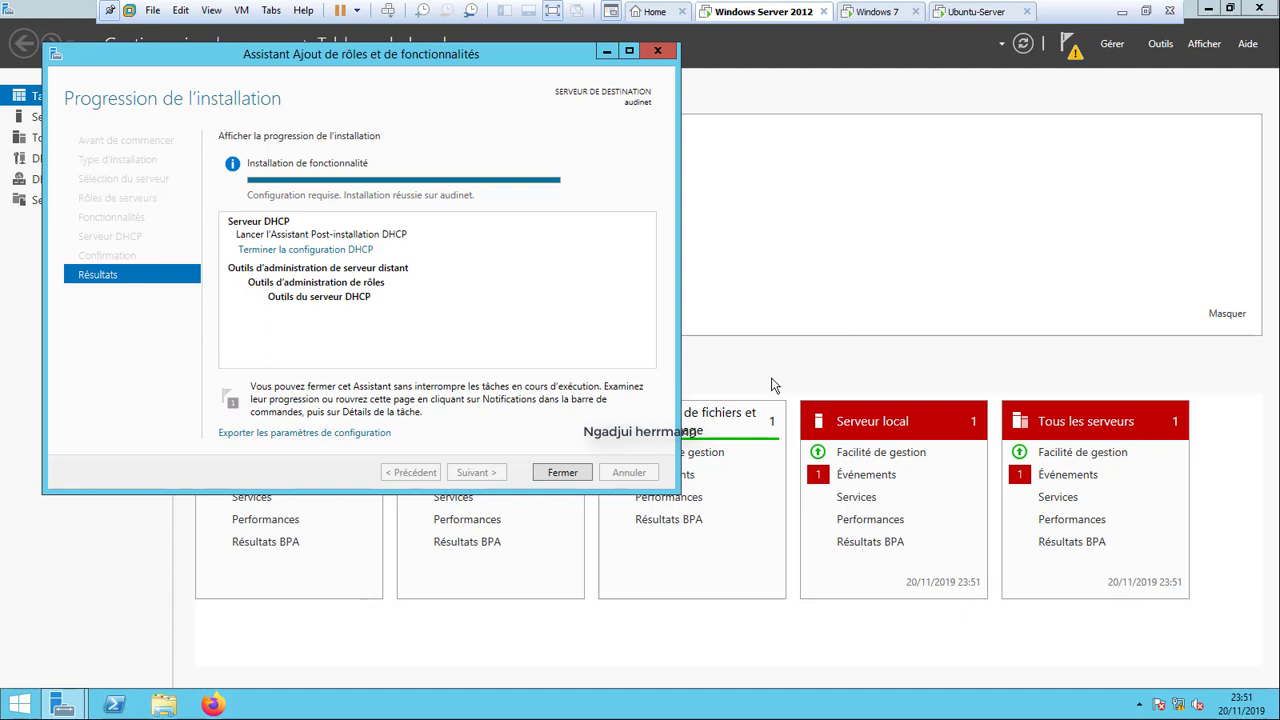
pyautogui.click(566, 473)
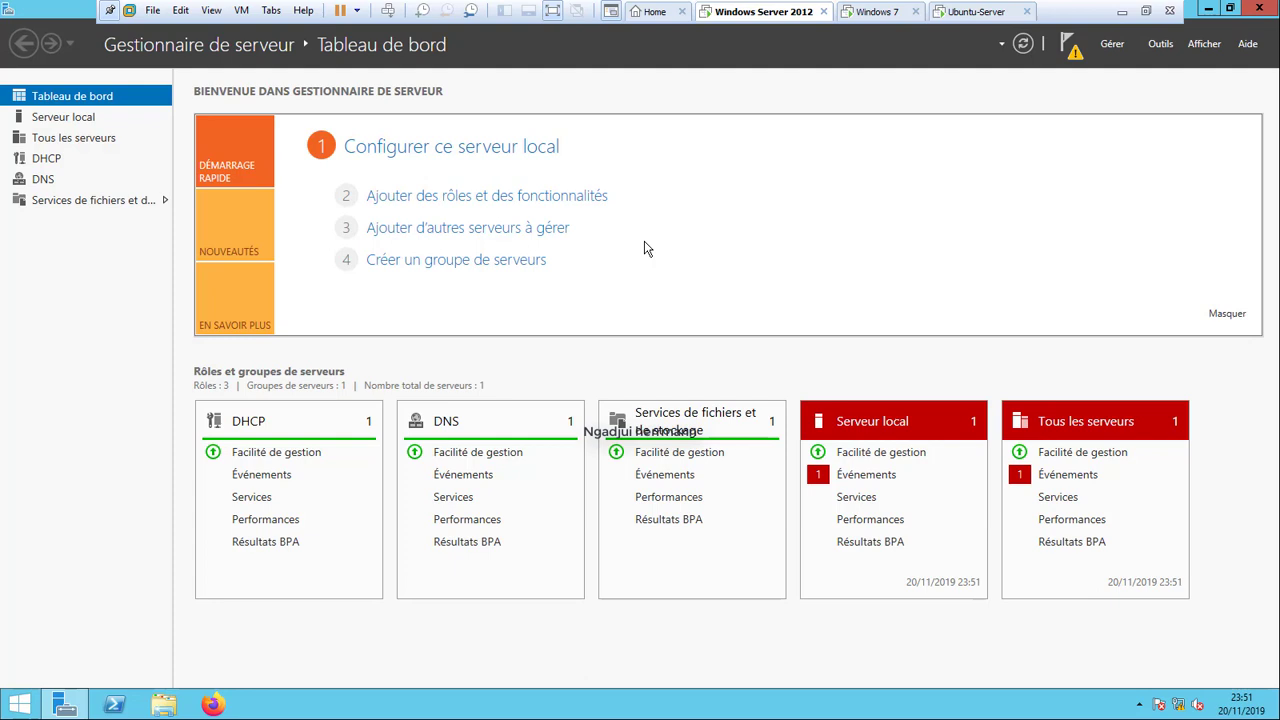
# Open the DHCP console and start a new IPv4 scope on audinet.
pyautogui.click(1160, 43)
pyautogui.click(1037, 137)
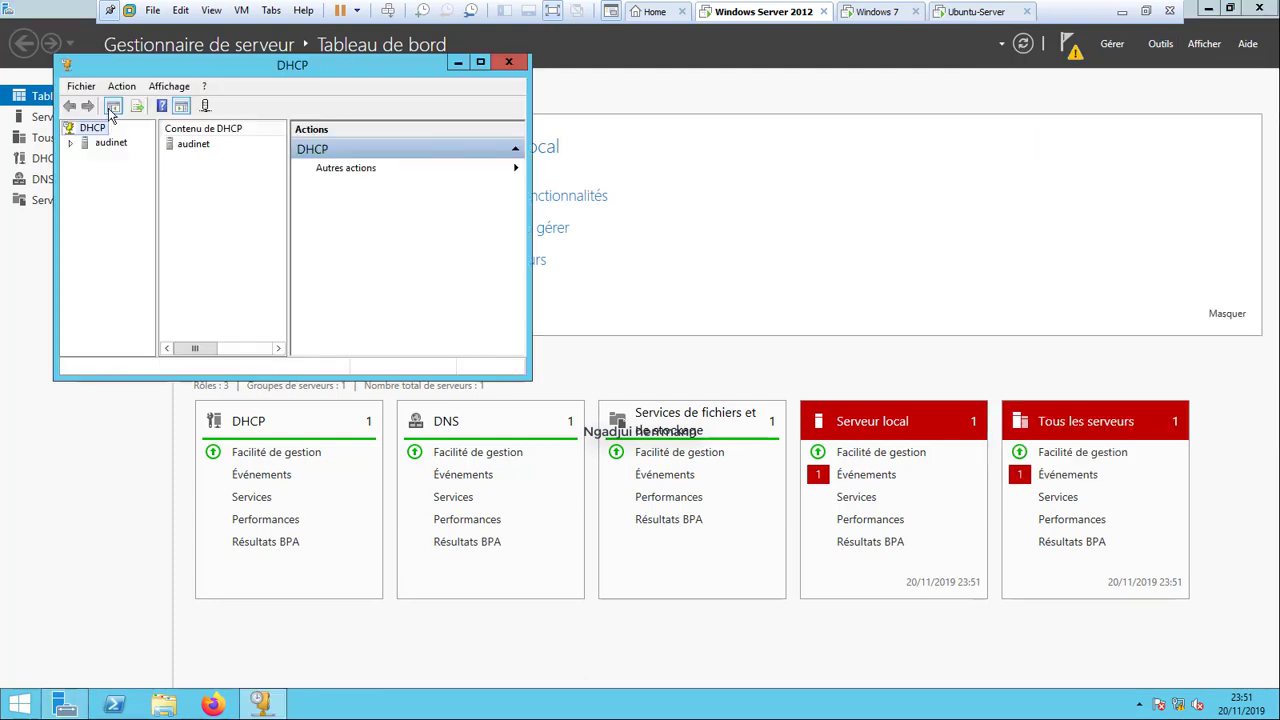
pyautogui.click(71, 144)
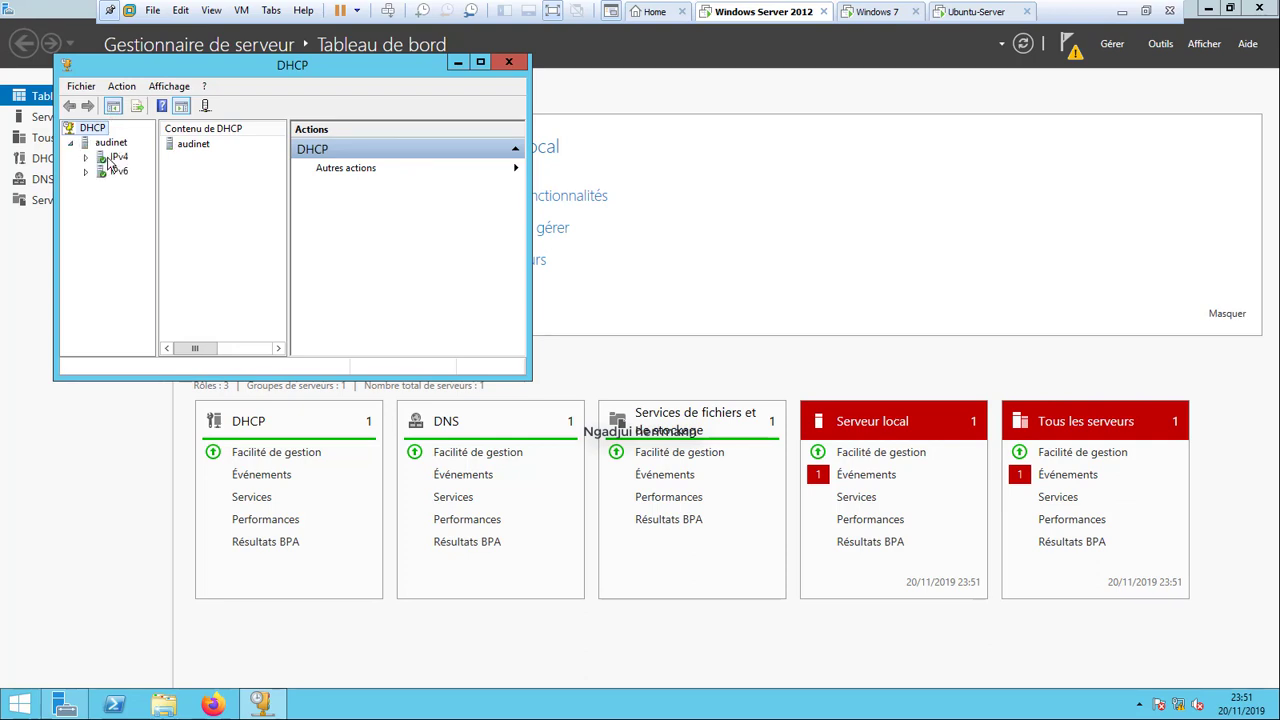
pyautogui.click(86, 160)
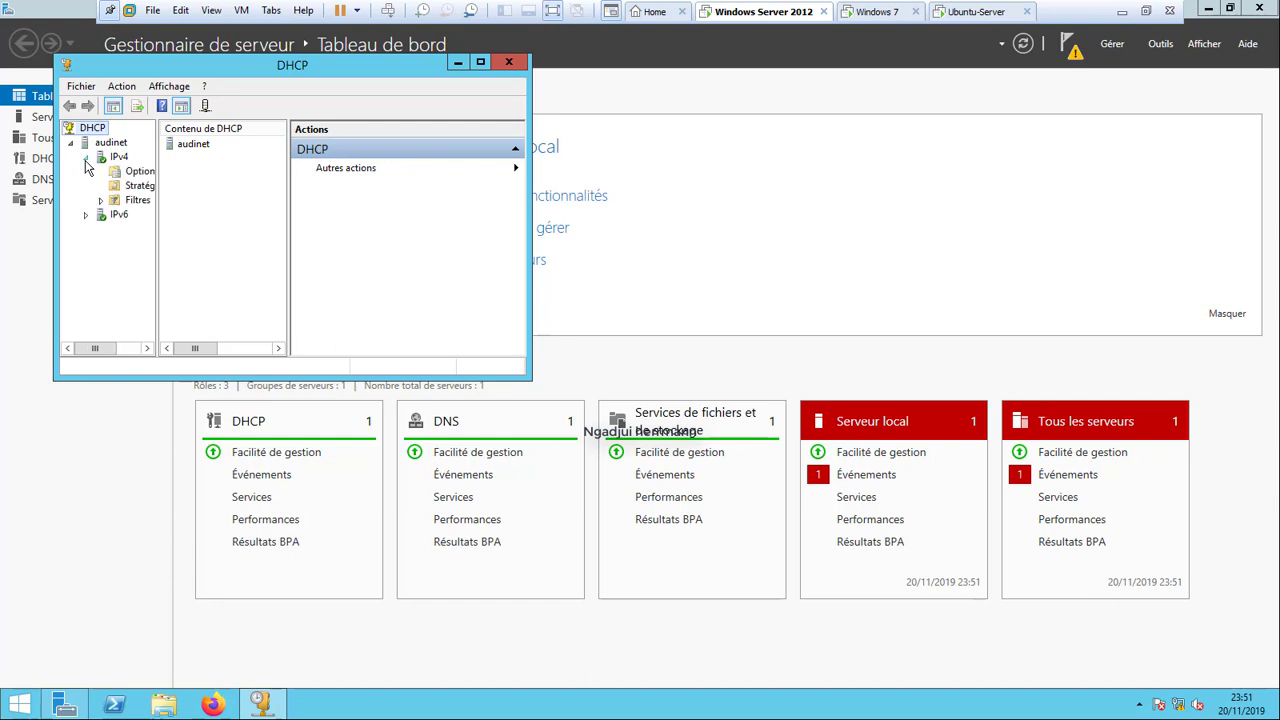
pyautogui.rightClick(118, 158)
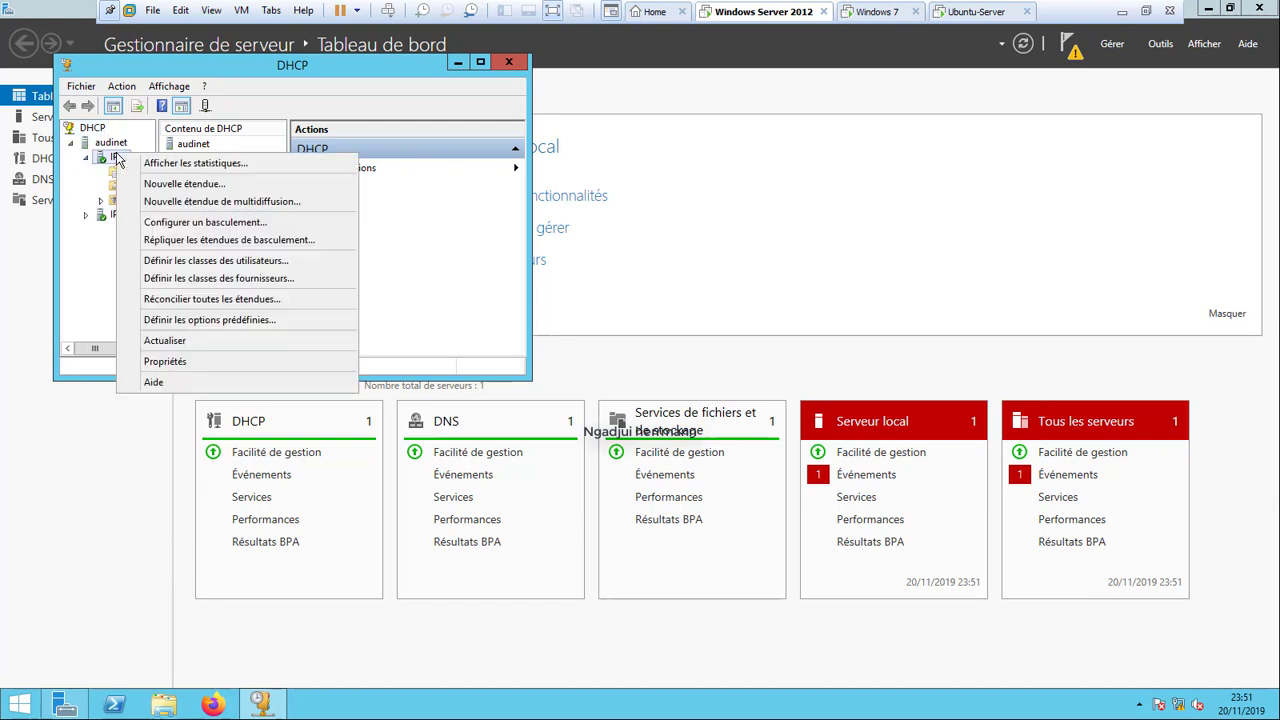
pyautogui.click(190, 188)
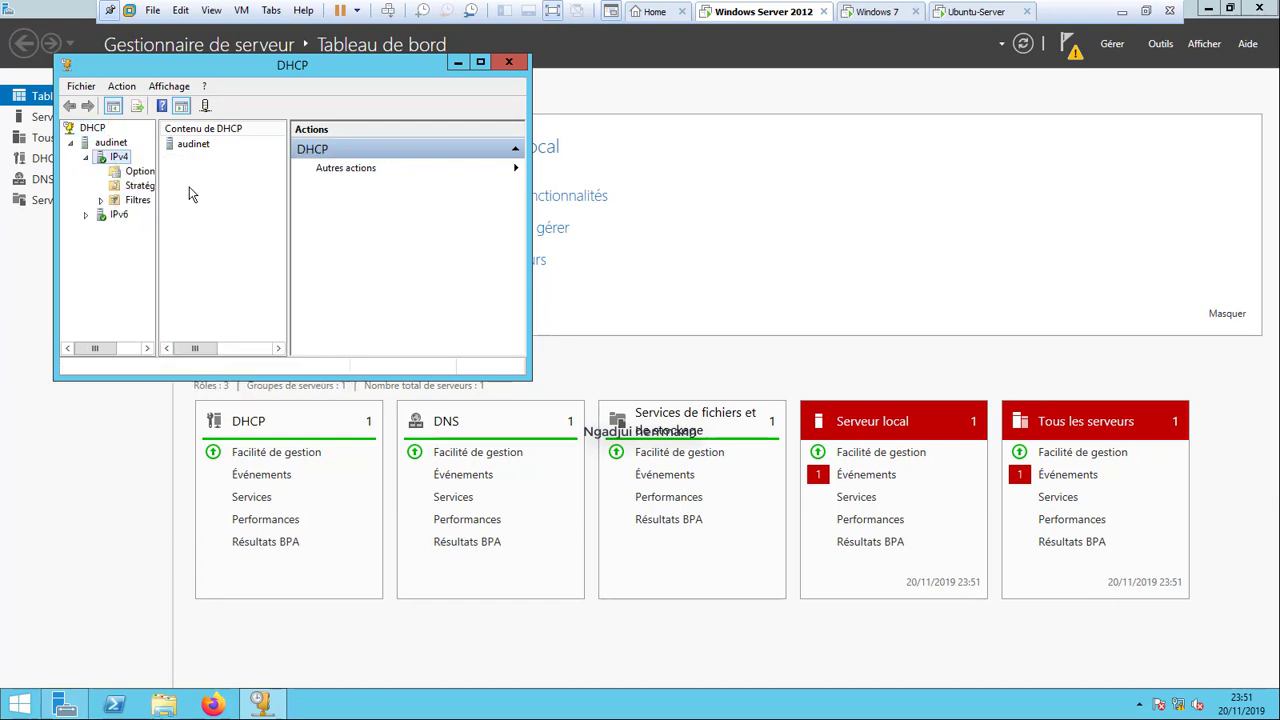
pyautogui.click(390, 372)
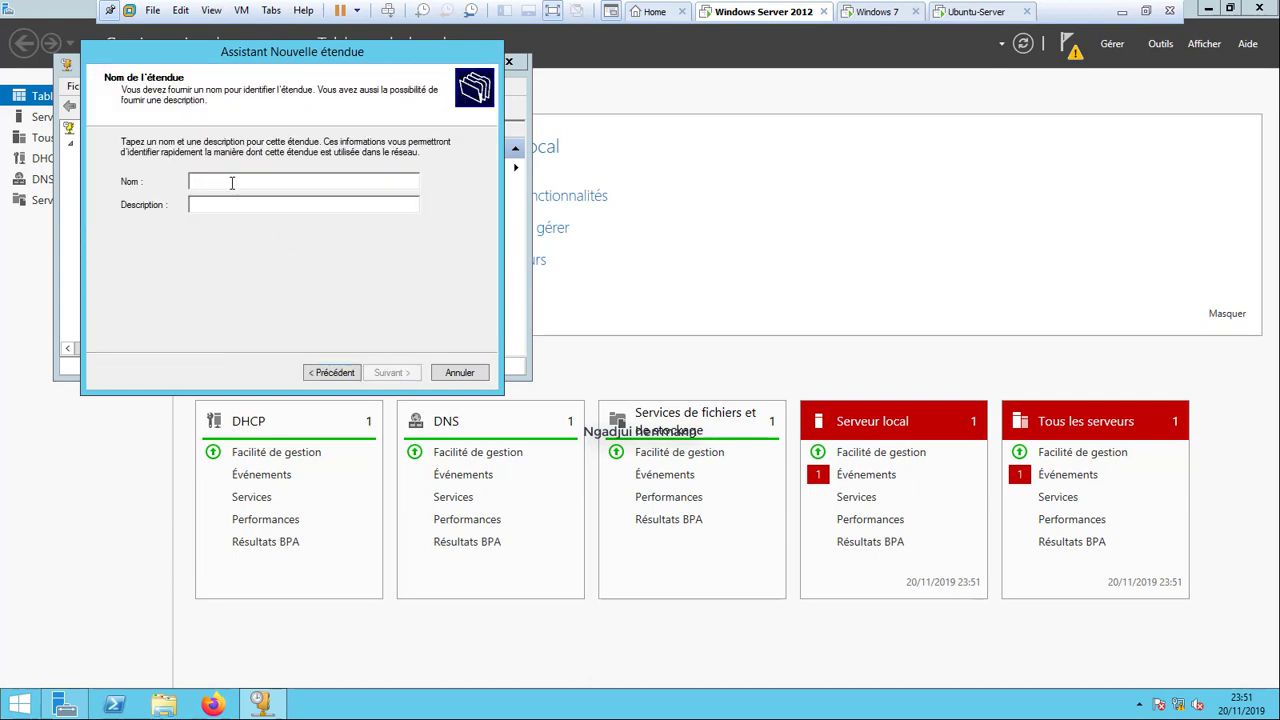
# Name the scope Pool-LAN with description 'Lan AUdine' and continue to the range page.
pyautogui.write('Poool')
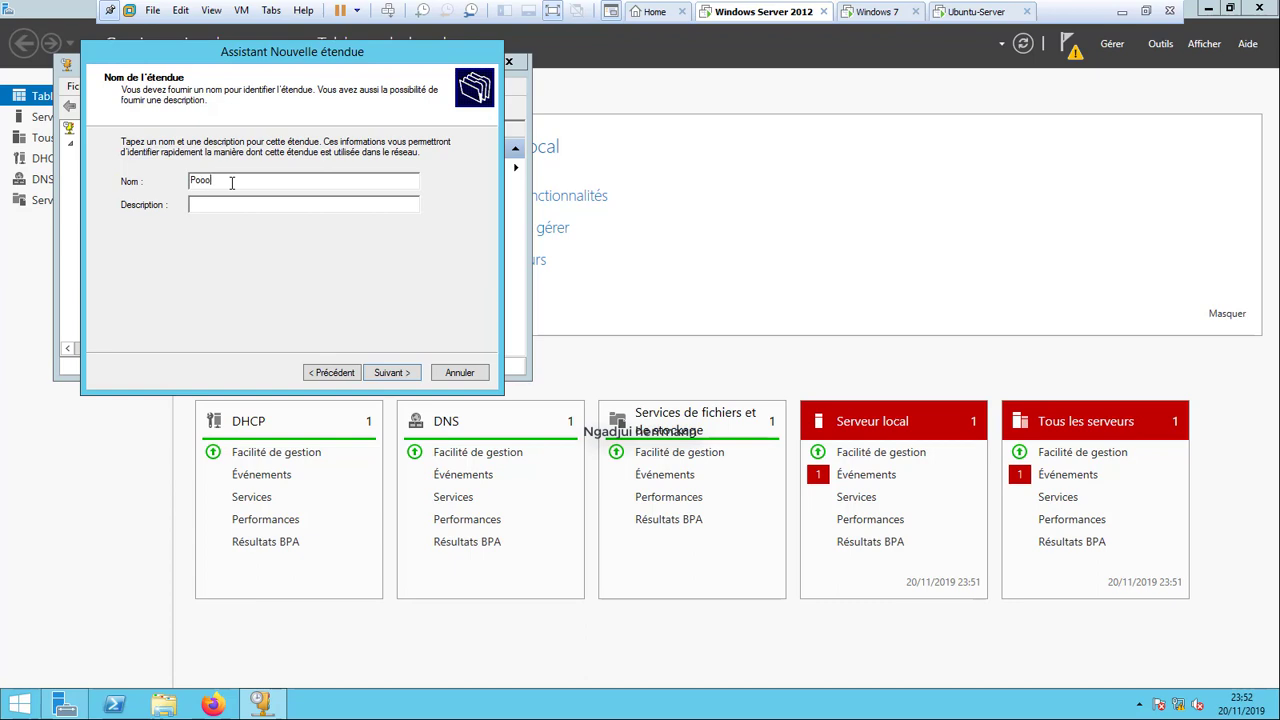
pyautogui.press('BackSpace')
pyautogui.write('l -LAN')
pyautogui.press('Tab')
pyautogui.write('Lan AUdinet')
pyautogui.click(405, 375)
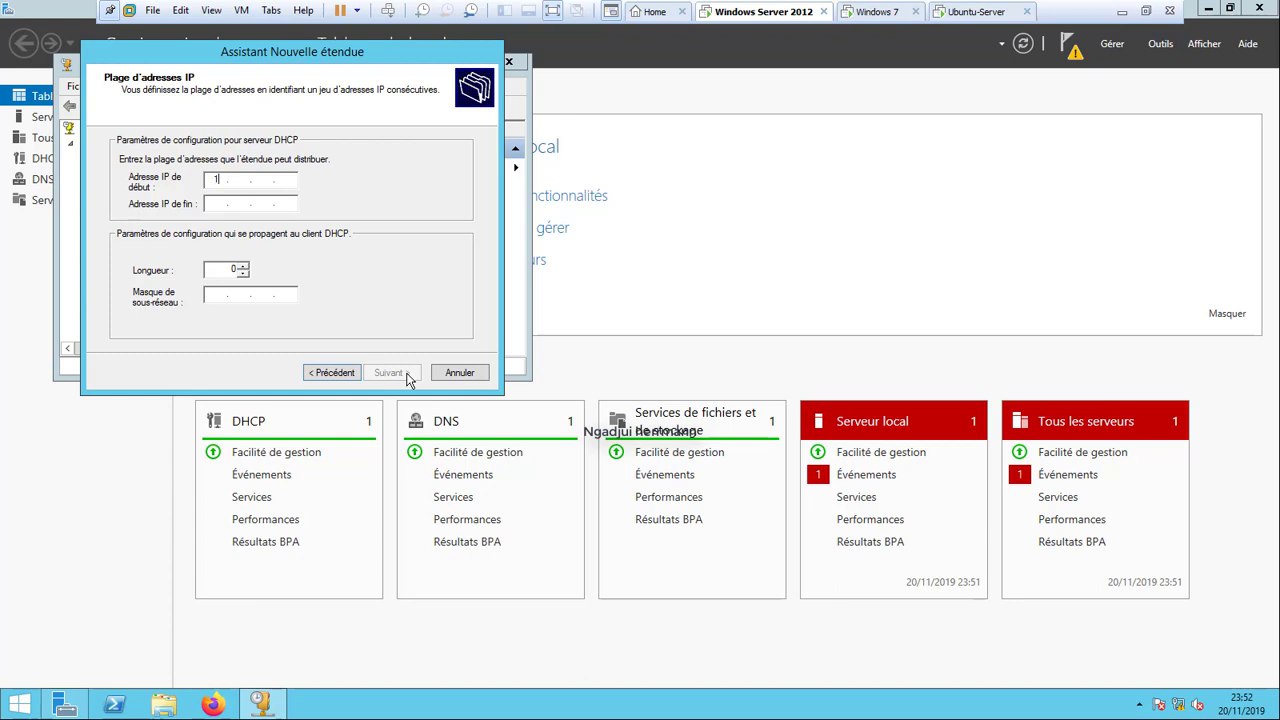
# Enter scope range 172.31.1.10 to 172.31.1.250 with a 24-bit prefix (255.255.255.0).
pyautogui.write('72.31.1.10')
pyautogui.click(215, 205)
pyautogui.write('172 . ')
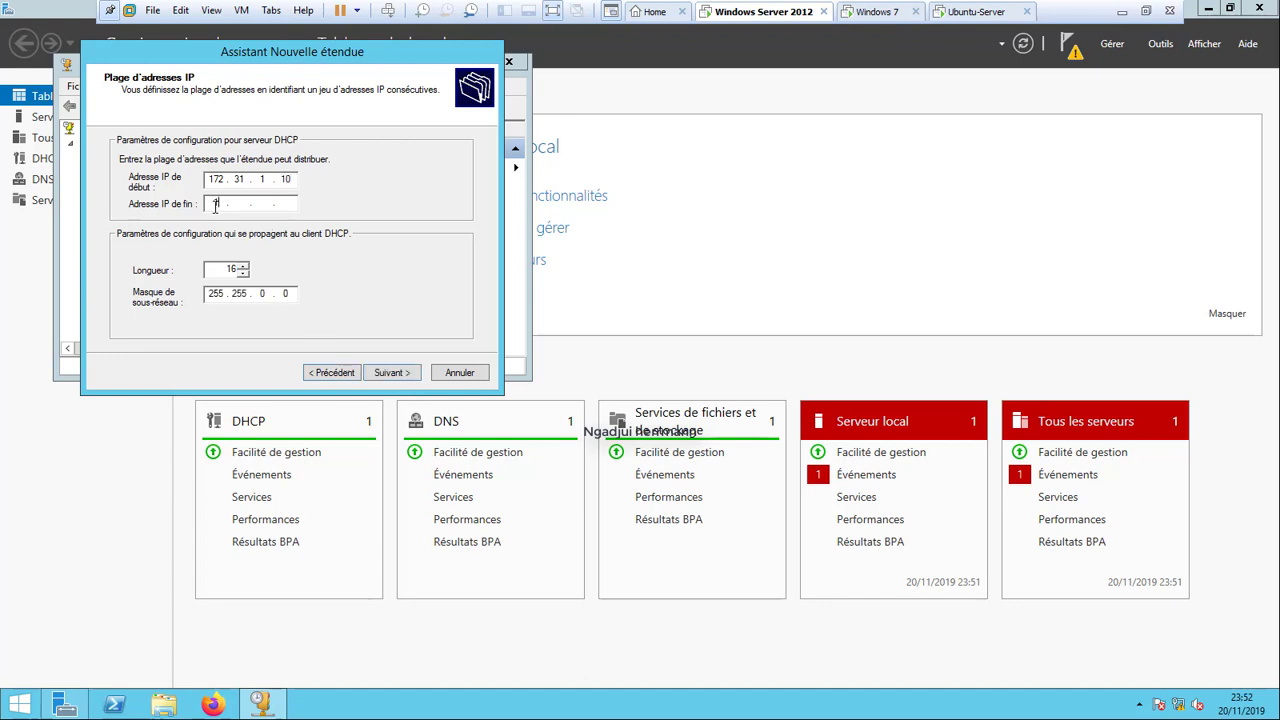
pyautogui.write('31 . 1 . 250')
pyautogui.click(243, 266)
pyautogui.click(243, 266)
pyautogui.click(243, 266)
pyautogui.click(243, 266)
pyautogui.click(243, 266)
pyautogui.click(243, 266)
pyautogui.click(243, 266)
pyautogui.click(243, 266)
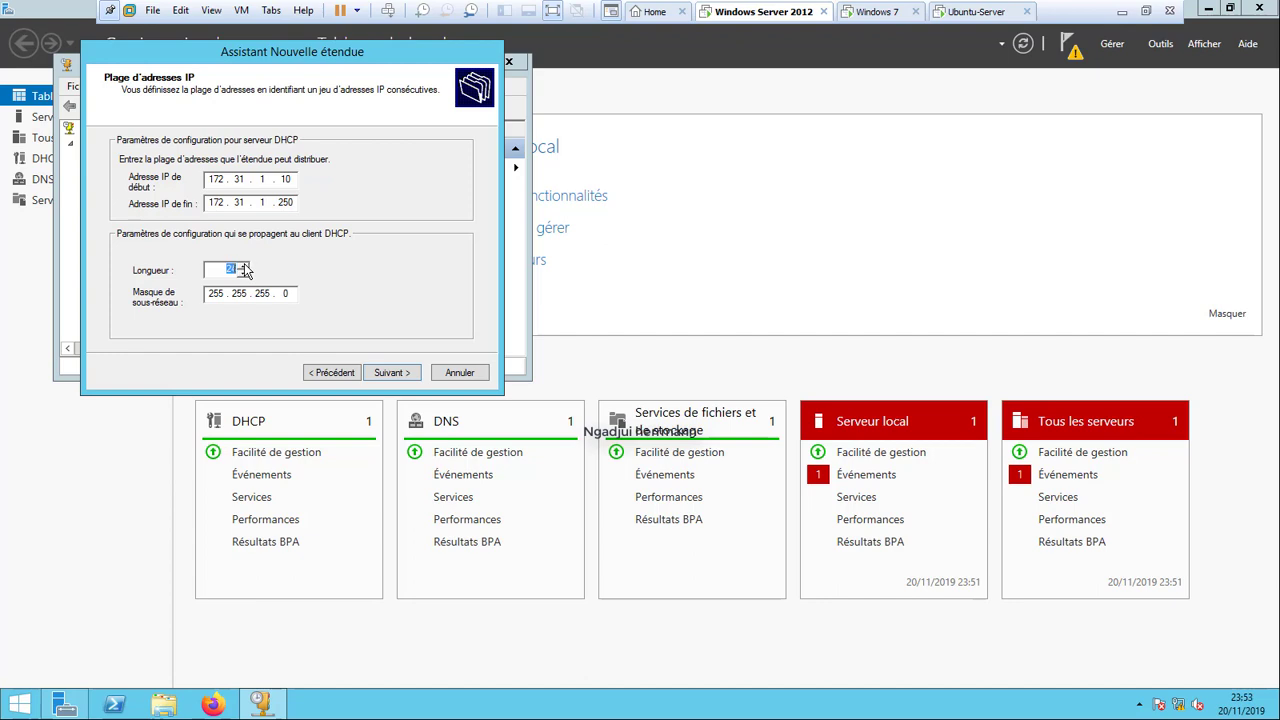
pyautogui.click(391, 375)
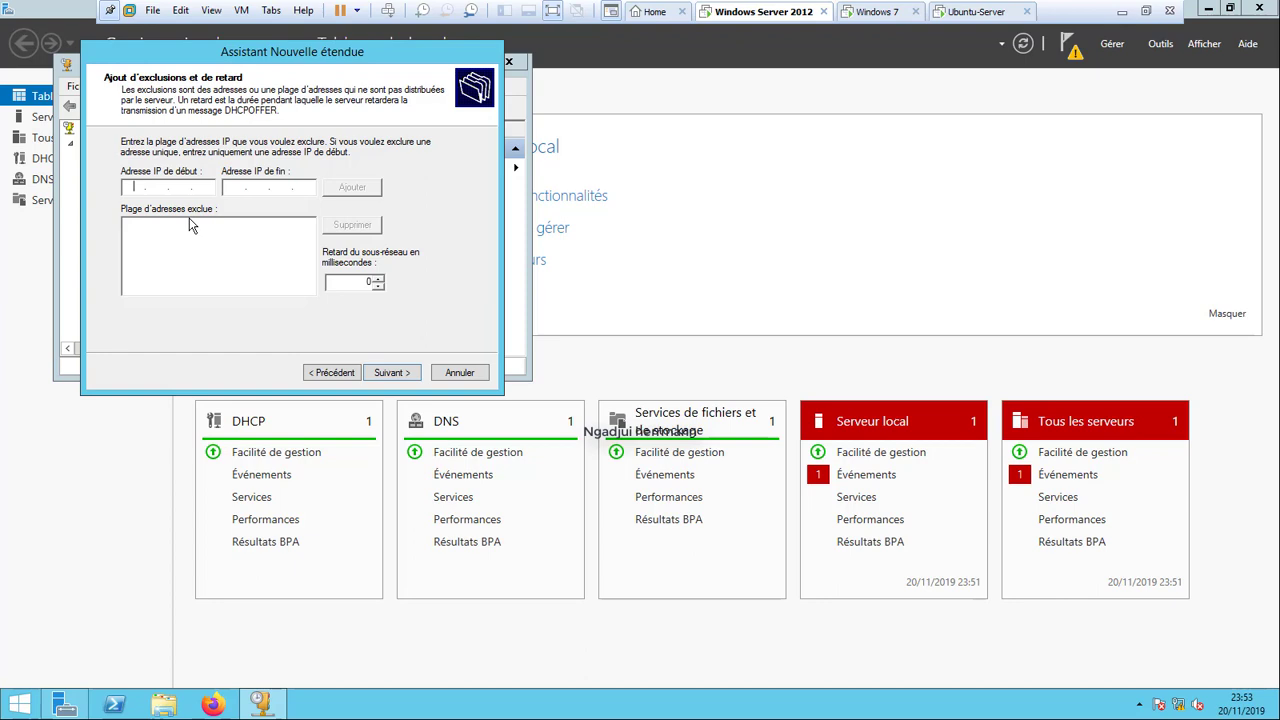
# Exclude the address range 172.31.1.160 to 172.31.1.200 from the scope.
pyautogui.write('172.31.1')
pyautogui.write('20')
pyautogui.click(233, 186)
pyautogui.write('172.31')
pyautogui.write('. 1 . 25')
pyautogui.press('BackSpace')
pyautogui.write('00')
pyautogui.doubleClick(157, 187)
pyautogui.click(207, 187)
pyautogui.press('BackSpace')
pyautogui.press('BackSpace')
pyautogui.write('160')
pyautogui.click(352, 188)
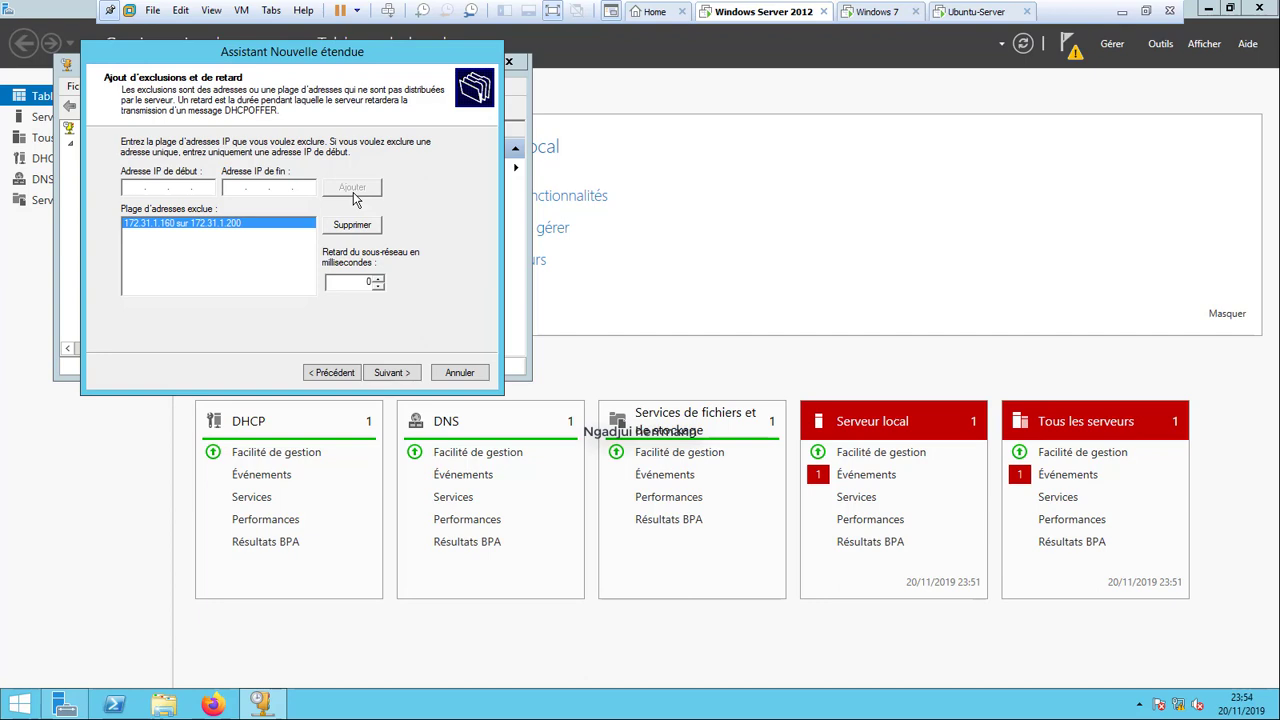
# Add 172.31.1.50 as a single excluded address and continue to lease duration.
pyautogui.write('172.31.1.50')
pyautogui.click(370, 192)
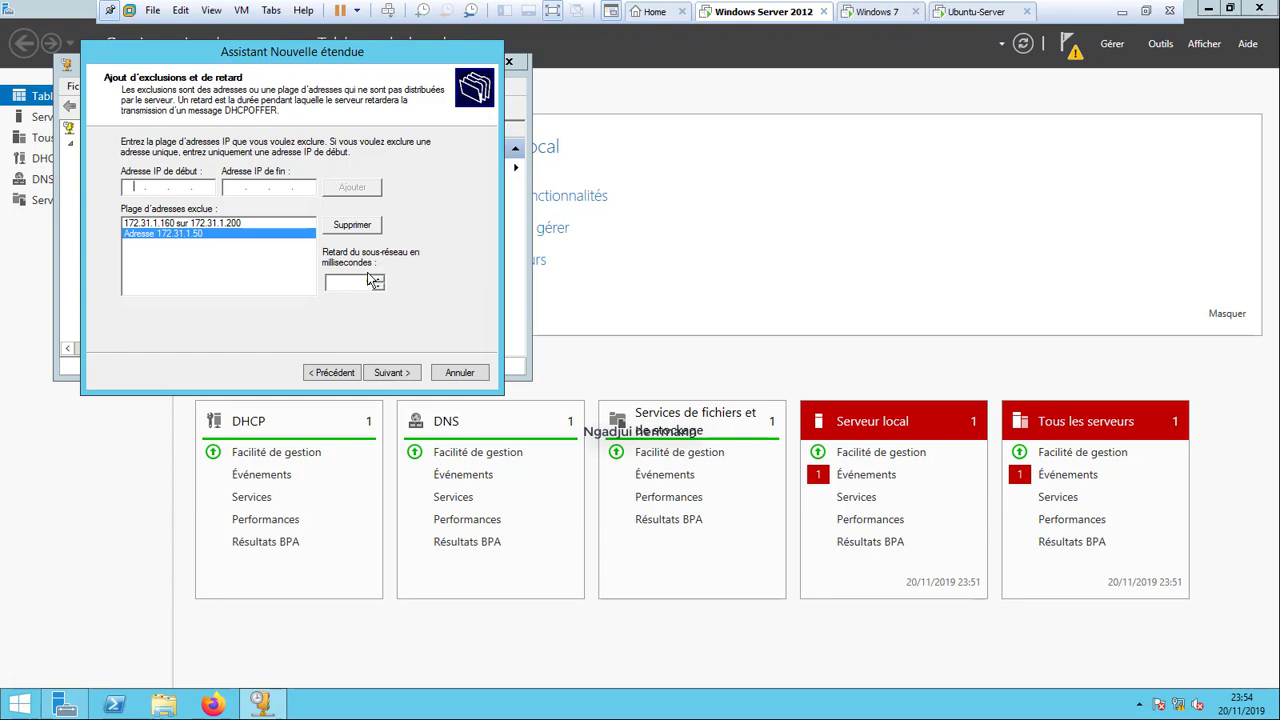
pyautogui.click(392, 372)
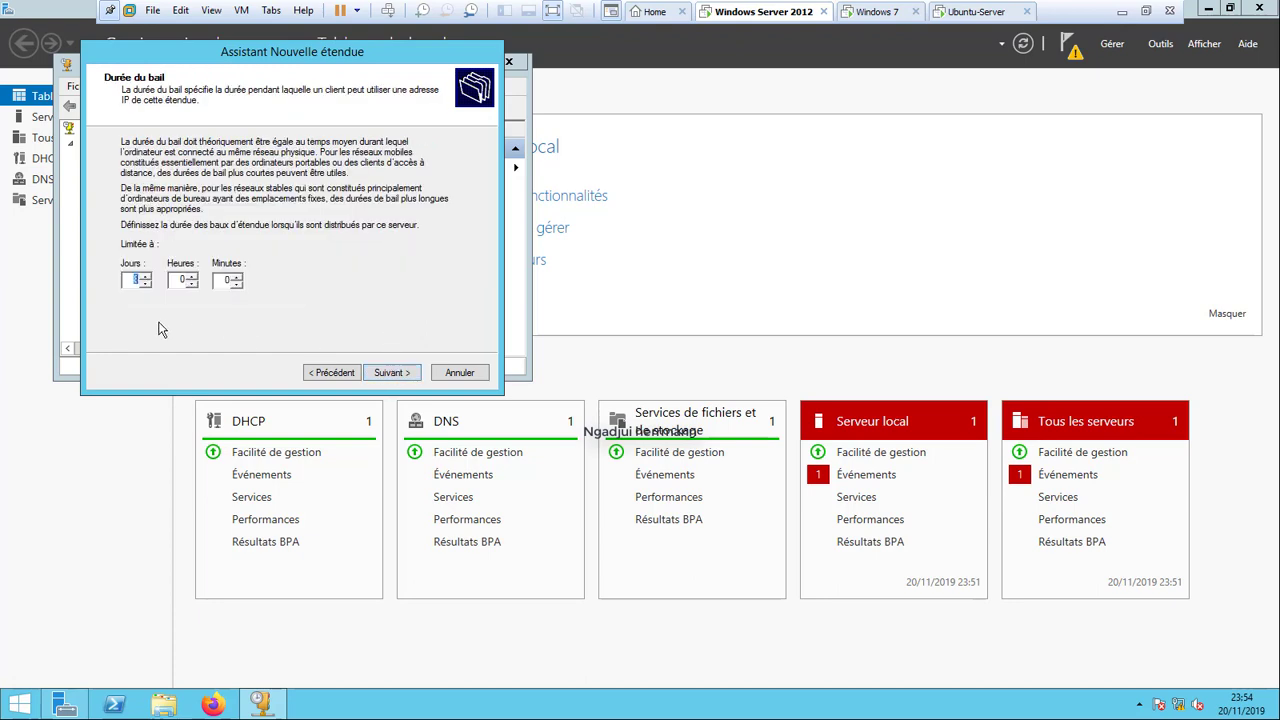
# Set the scope lease duration to 3 days.
pyautogui.click(145, 285)
pyautogui.click(145, 285)
pyautogui.click(145, 285)
pyautogui.click(145, 285)
pyautogui.click(145, 285)
pyautogui.click(388, 373)
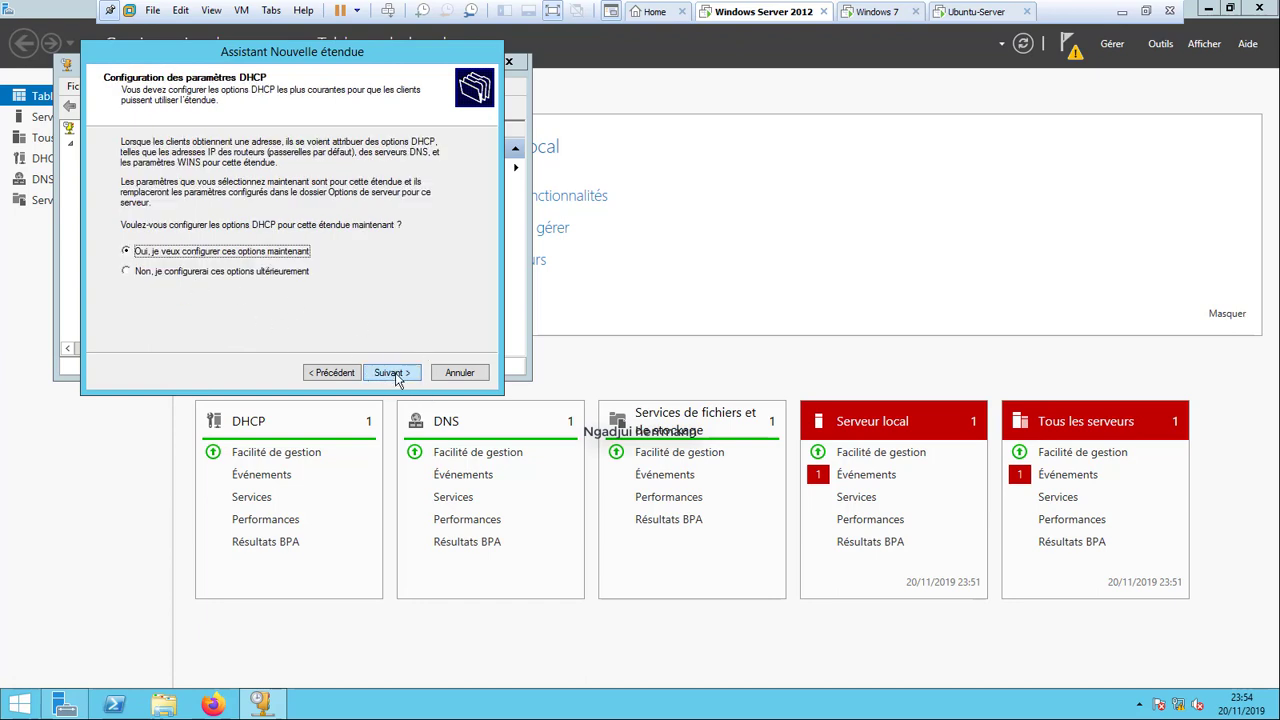
# Choose to configure DHCP options now and add 172.31.1.1 as the default gateway.
pyautogui.click(396, 377)
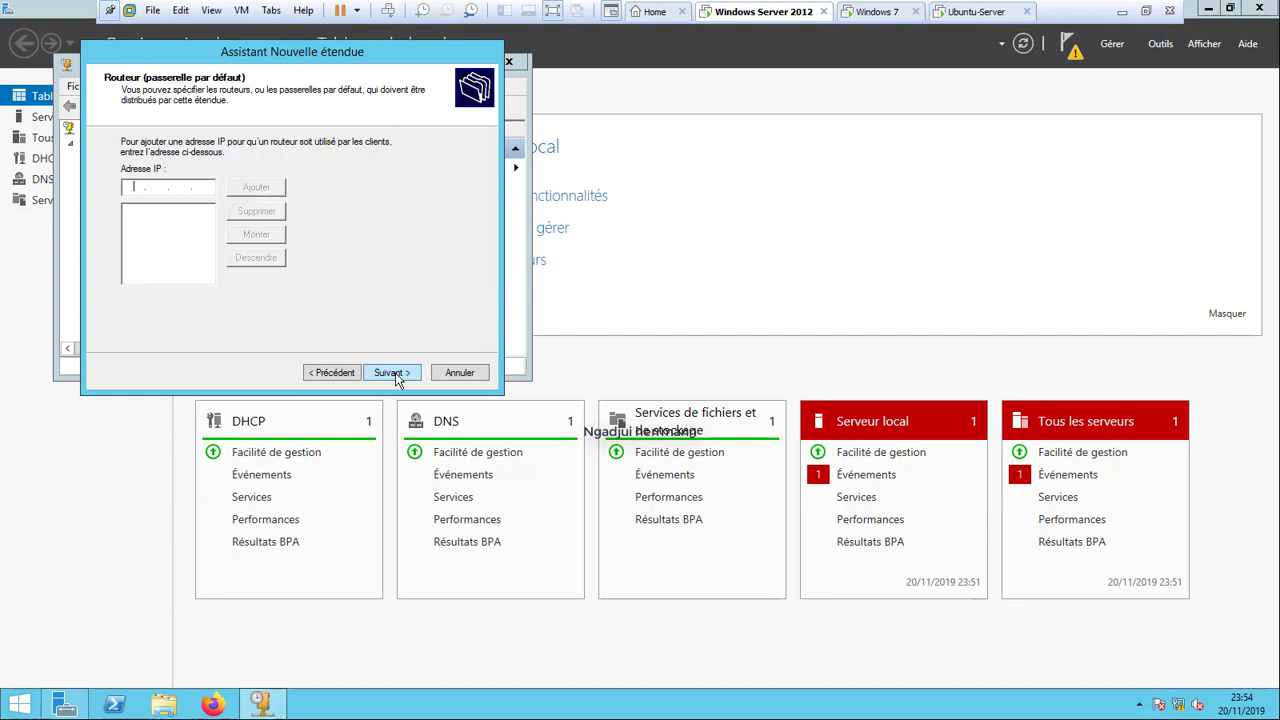
pyautogui.click(137, 188)
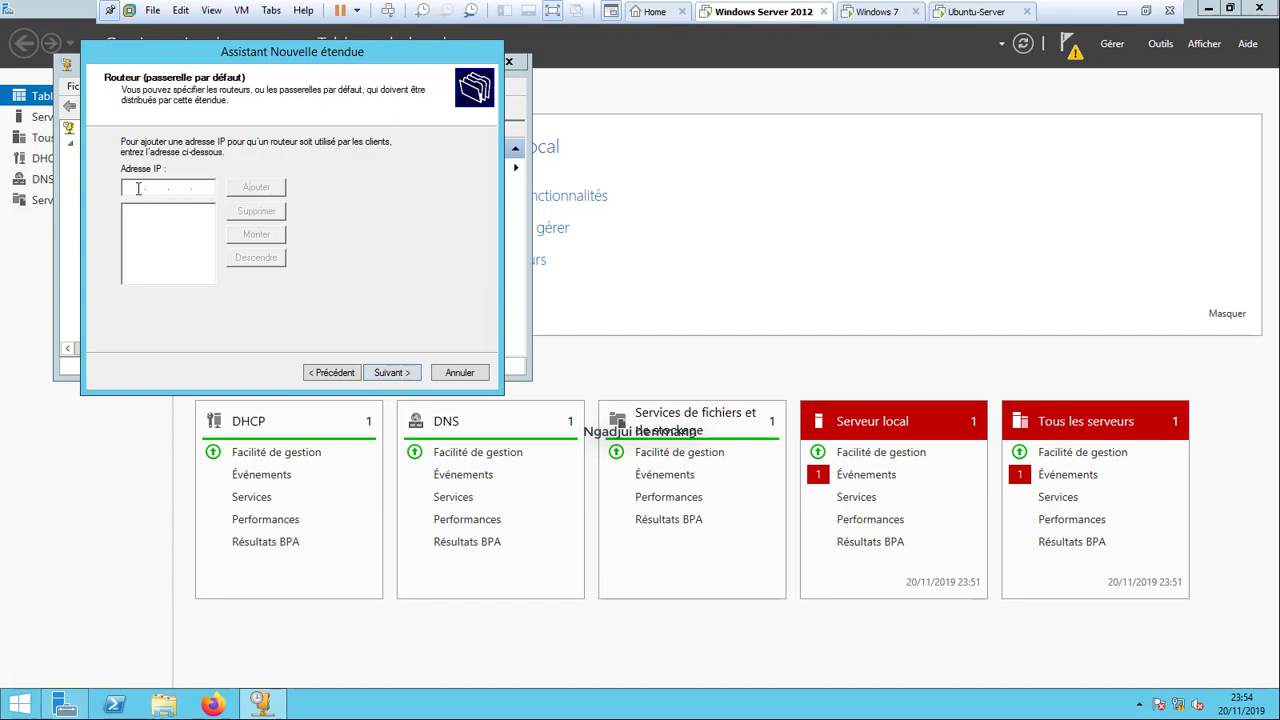
pyautogui.write('172.31.1.1')
pyautogui.click(251, 194)
# Add 8.8.8.8 as a second DNS server, accepting the validation warning.
pyautogui.click(385, 372)
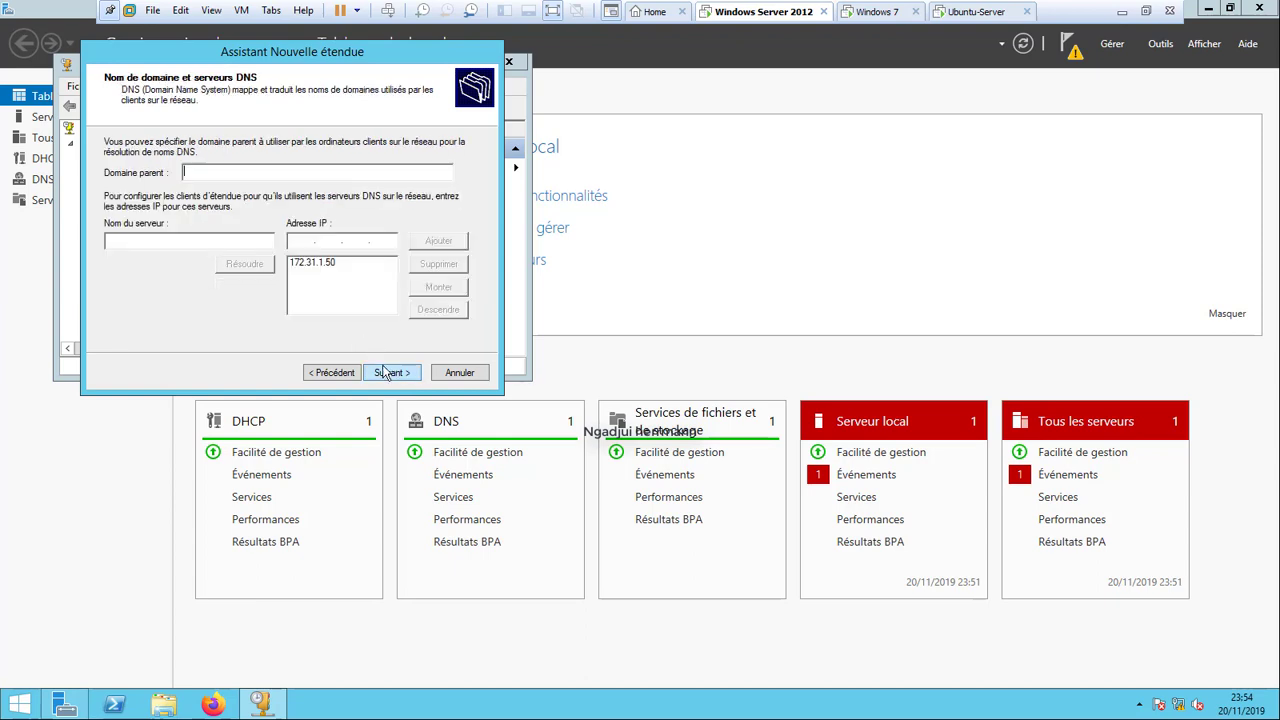
pyautogui.click(297, 243)
pyautogui.write('8.8.8.8')
pyautogui.click(393, 384)
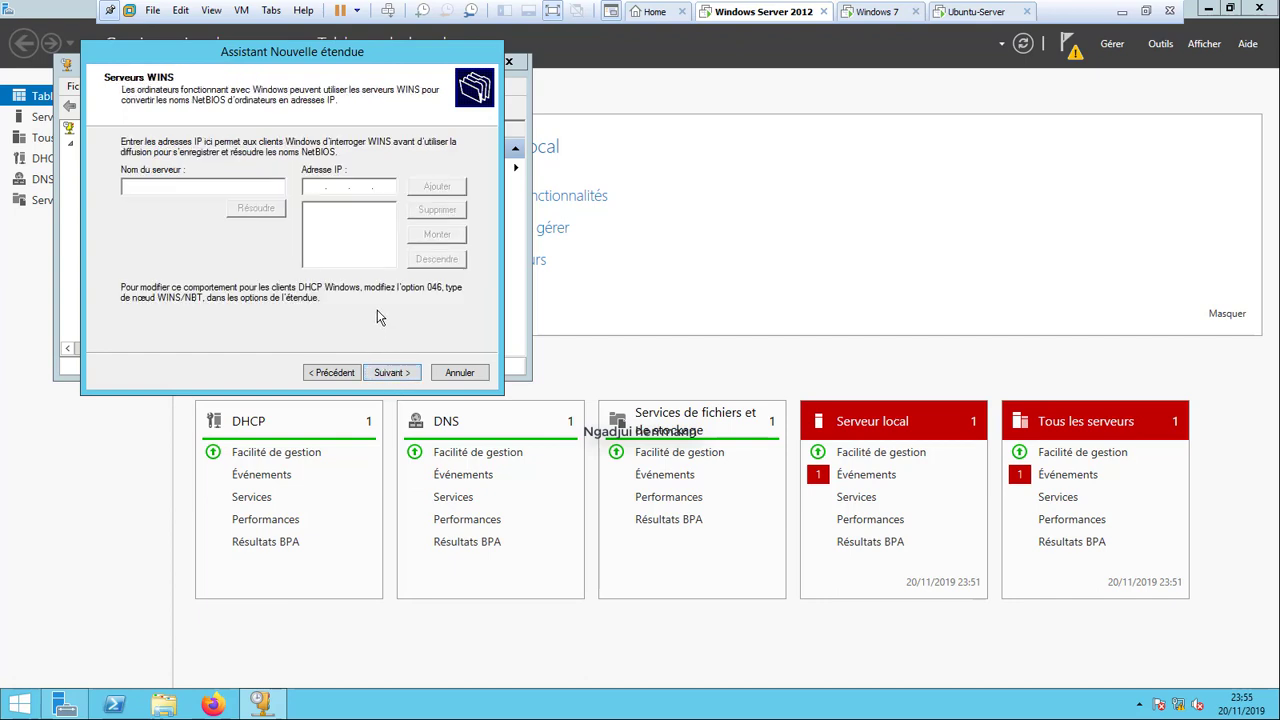
pyautogui.click(346, 378)
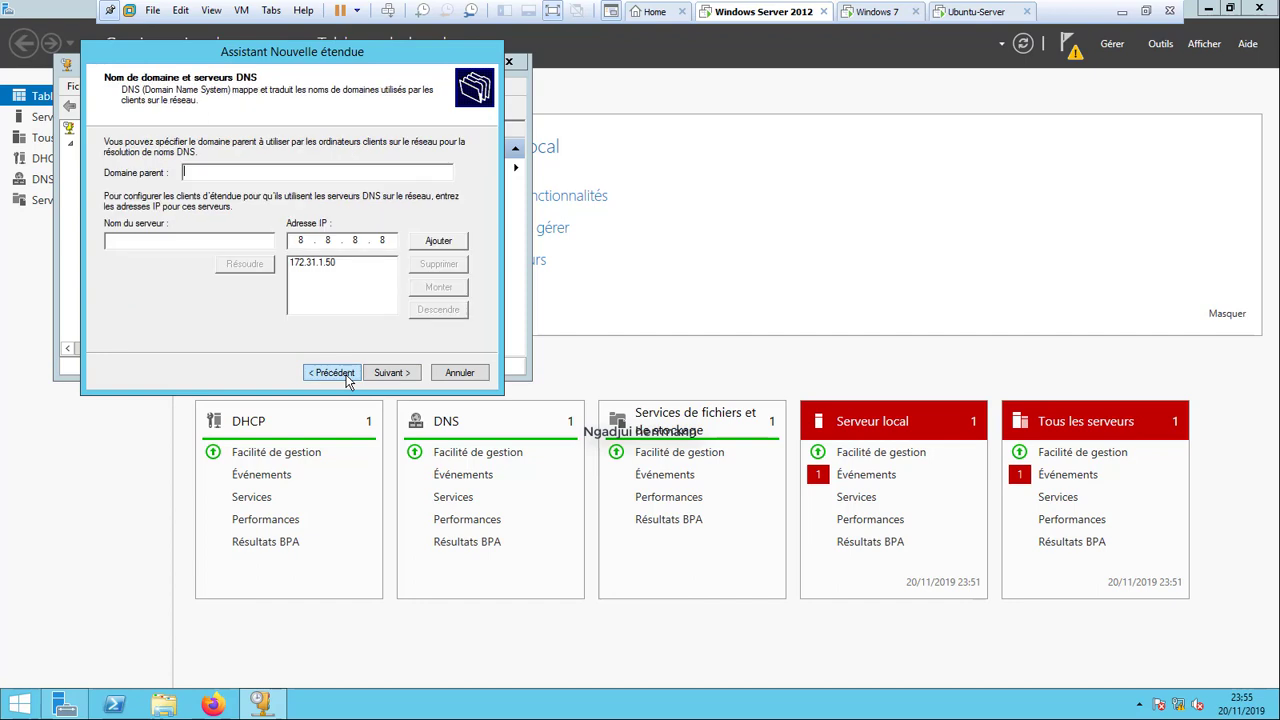
pyautogui.click(437, 245)
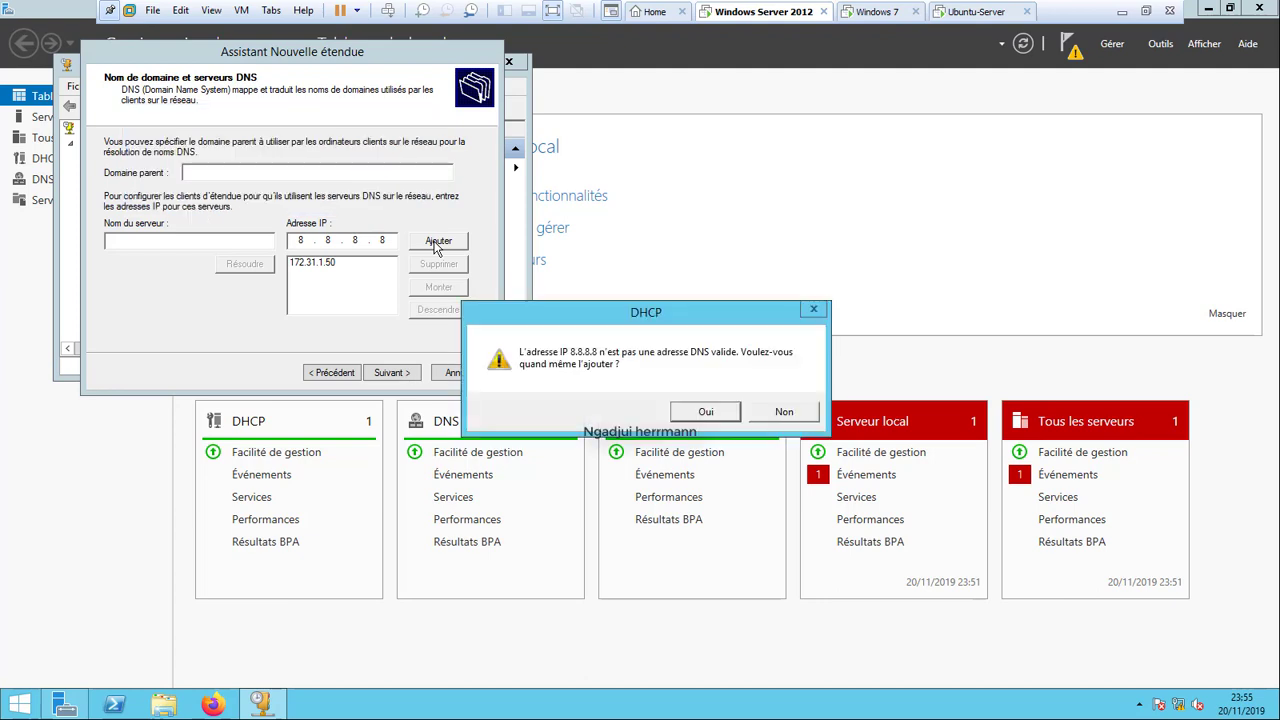
pyautogui.click(704, 411)
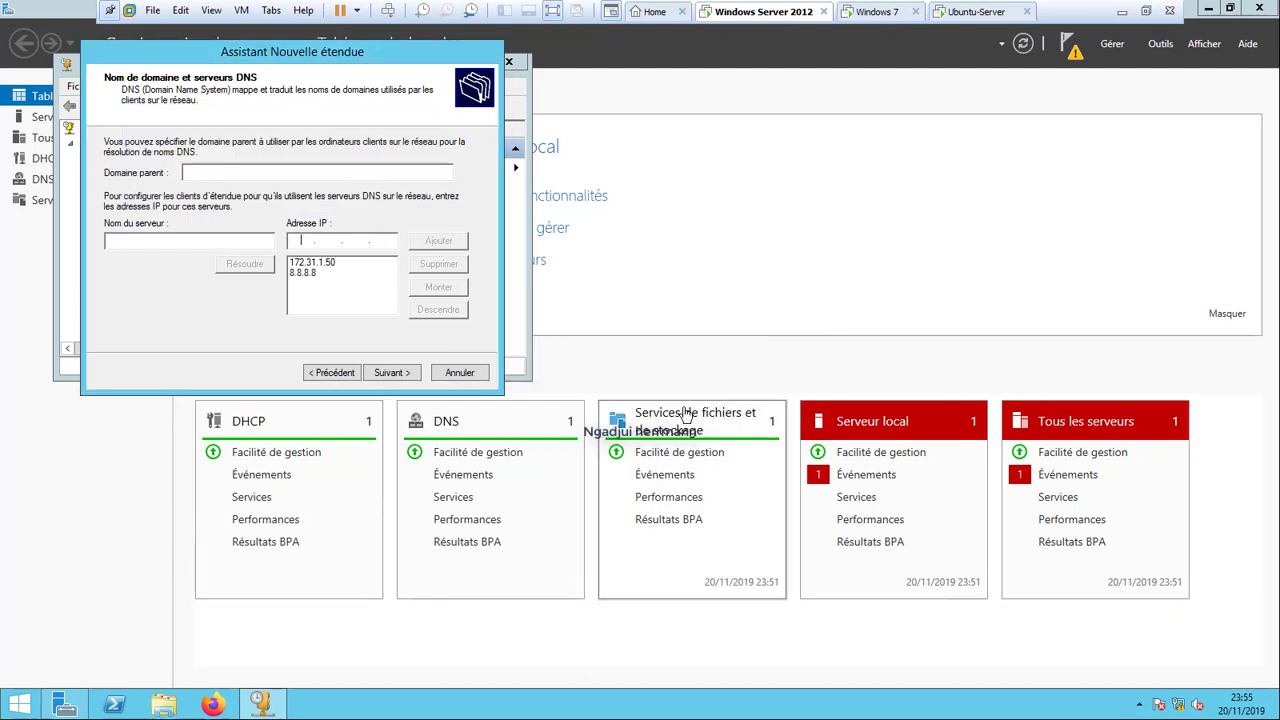
# Skip WINS, finish the wizard with the scope activated, then switch to Windows 7.
pyautogui.click(392, 372)
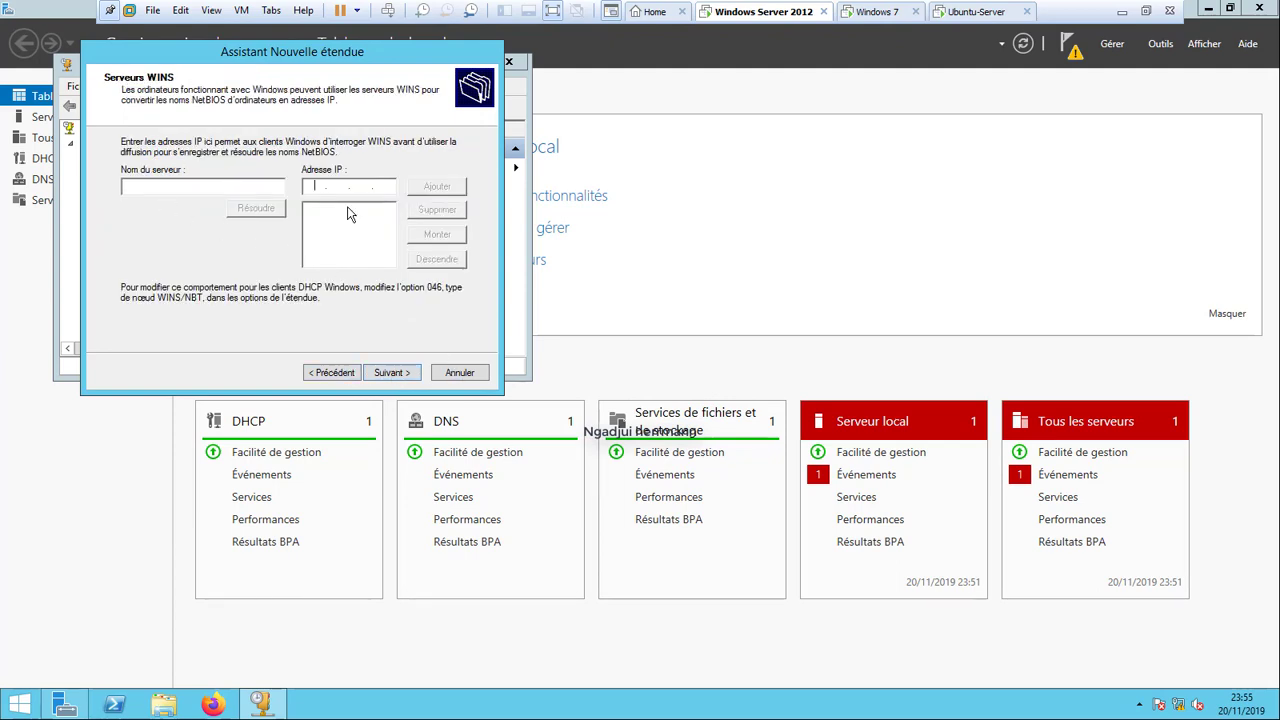
pyautogui.click(392, 373)
pyautogui.click(392, 373)
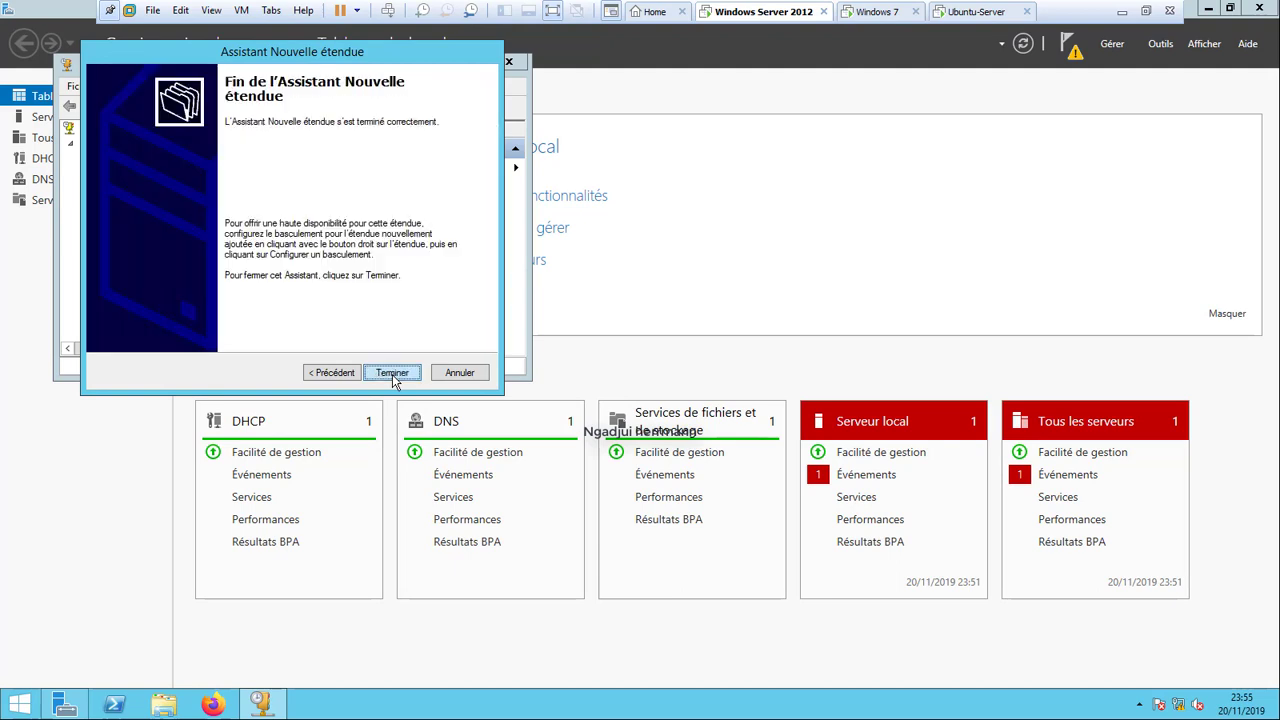
pyautogui.click(392, 373)
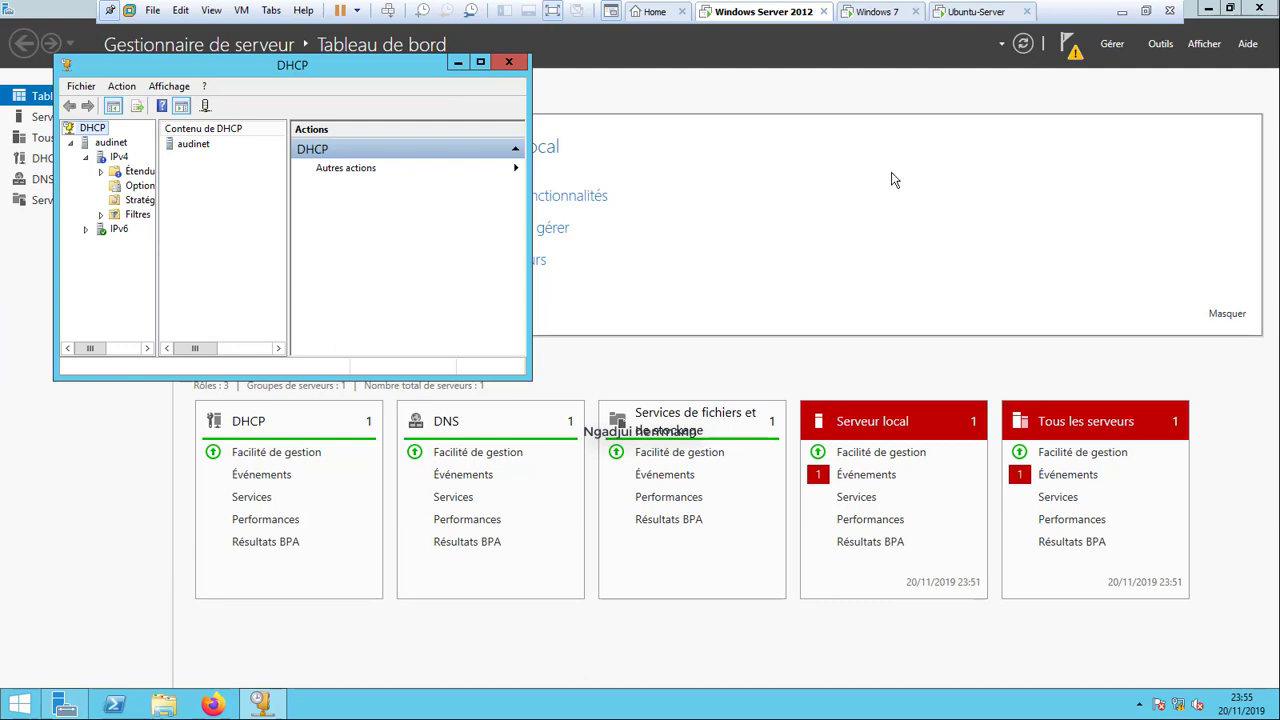
pyautogui.click(880, 20)
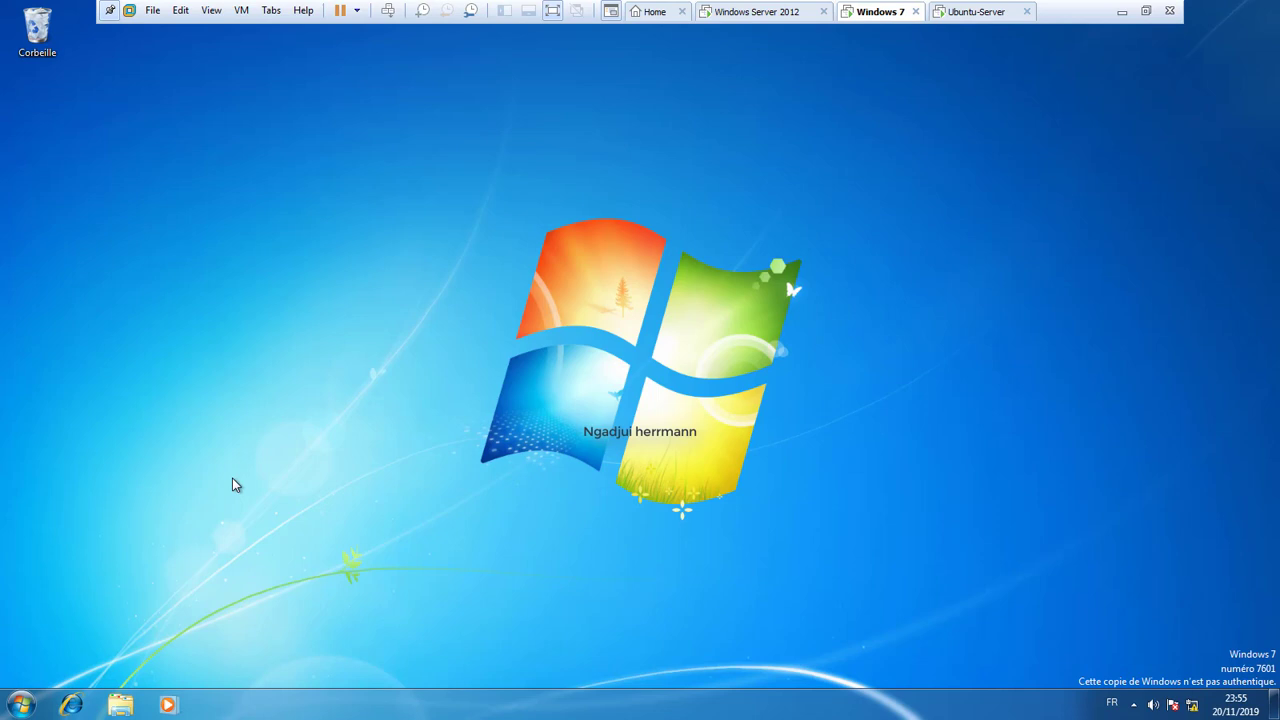
# Set the Windows 7 local connection's IPv4 address and DNS to obtain automatically via ncpa.cpl.
pyautogui.press('super+r')
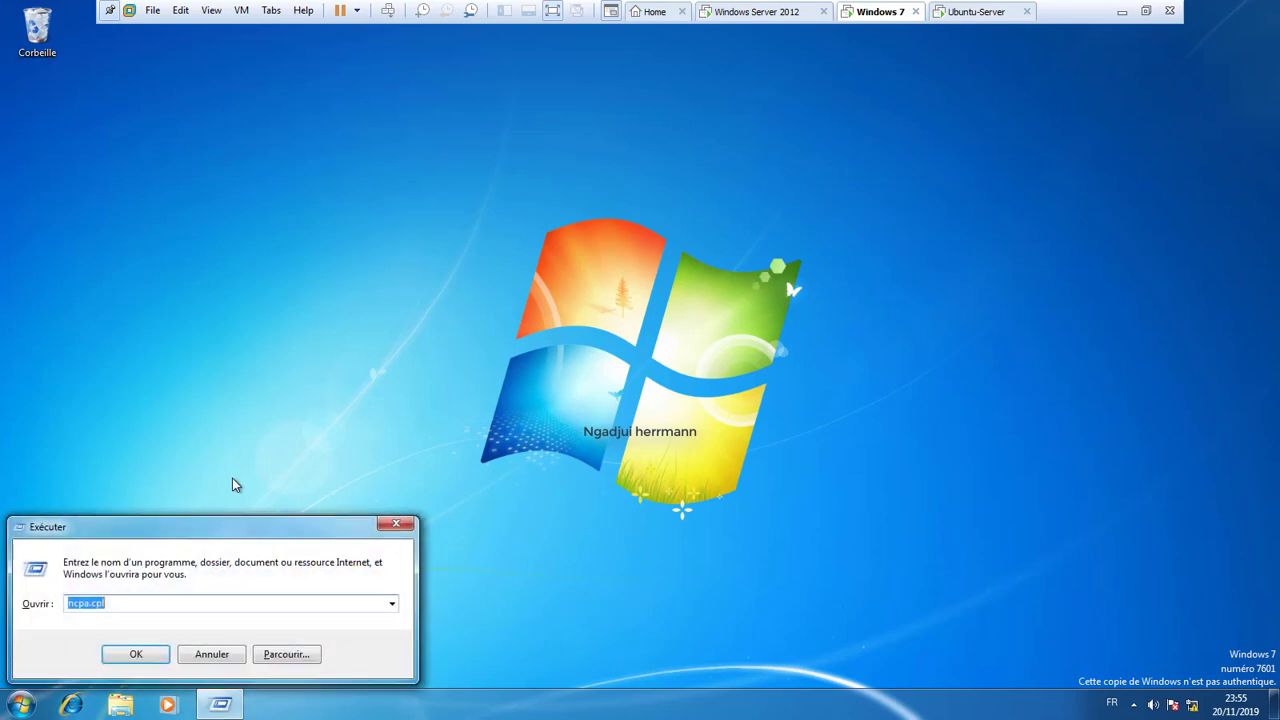
pyautogui.press('Return')
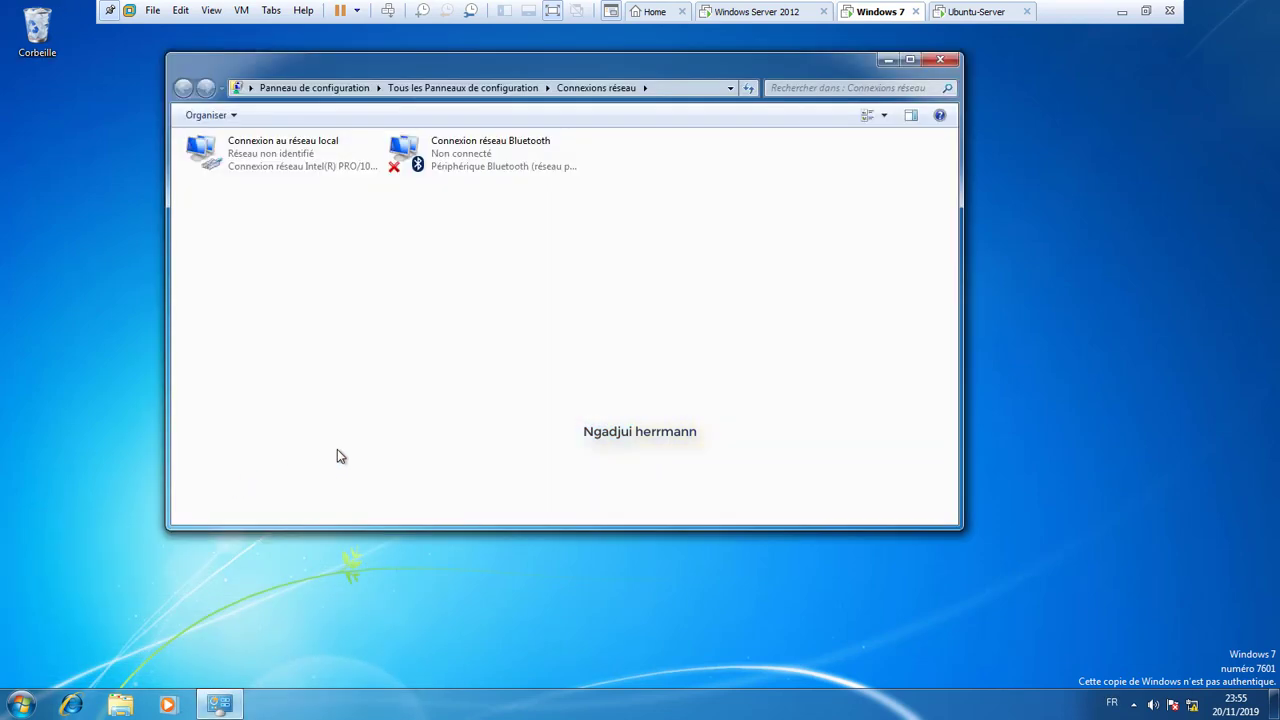
pyautogui.rightClick(283, 165)
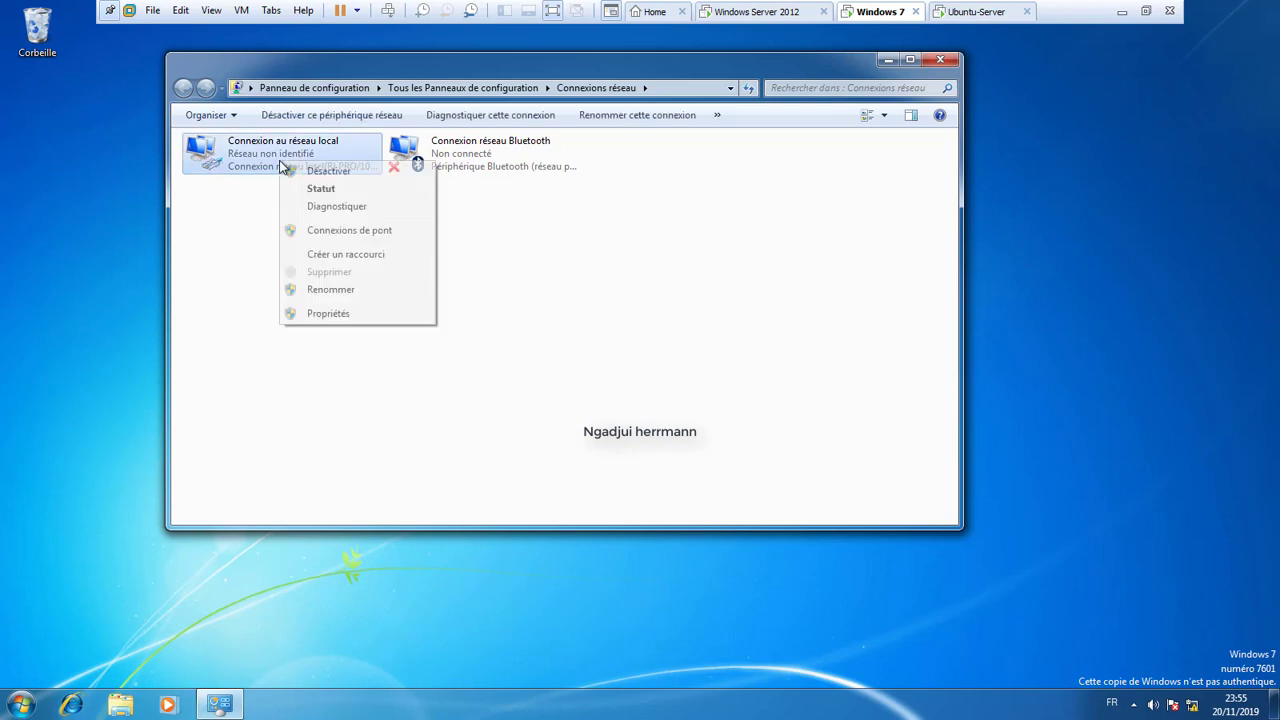
pyautogui.click(330, 314)
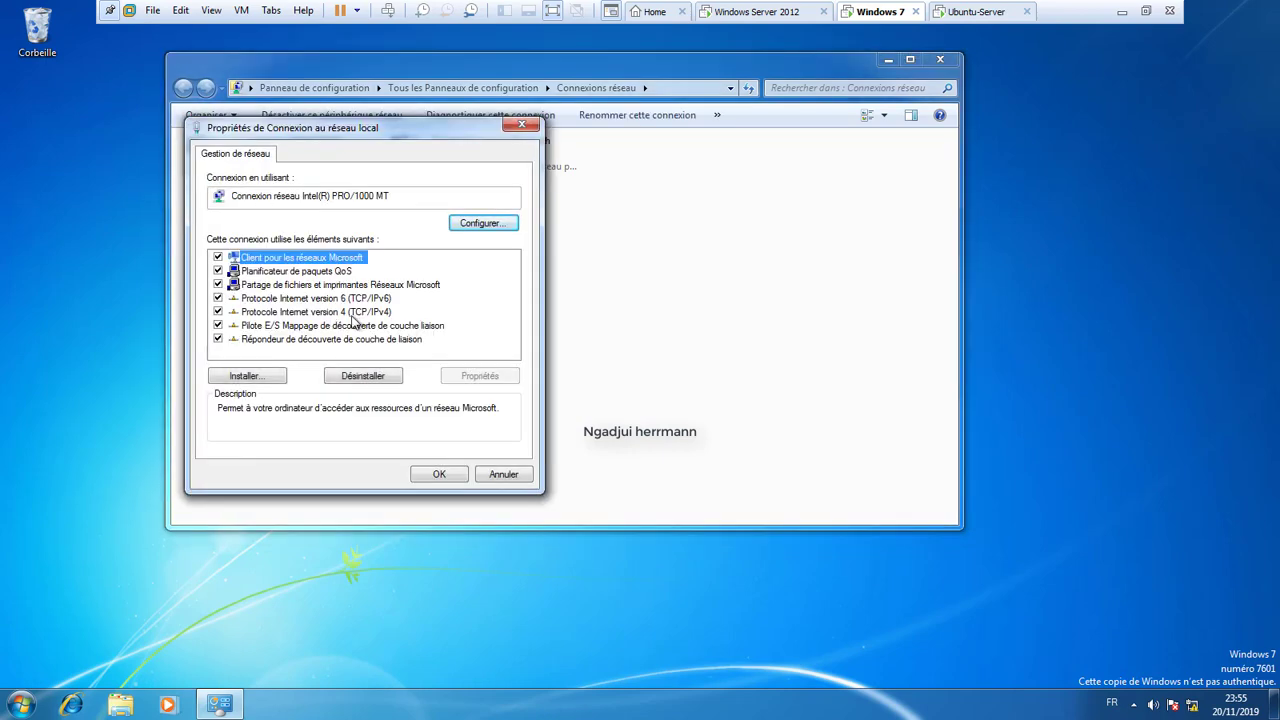
pyautogui.doubleClick(350, 312)
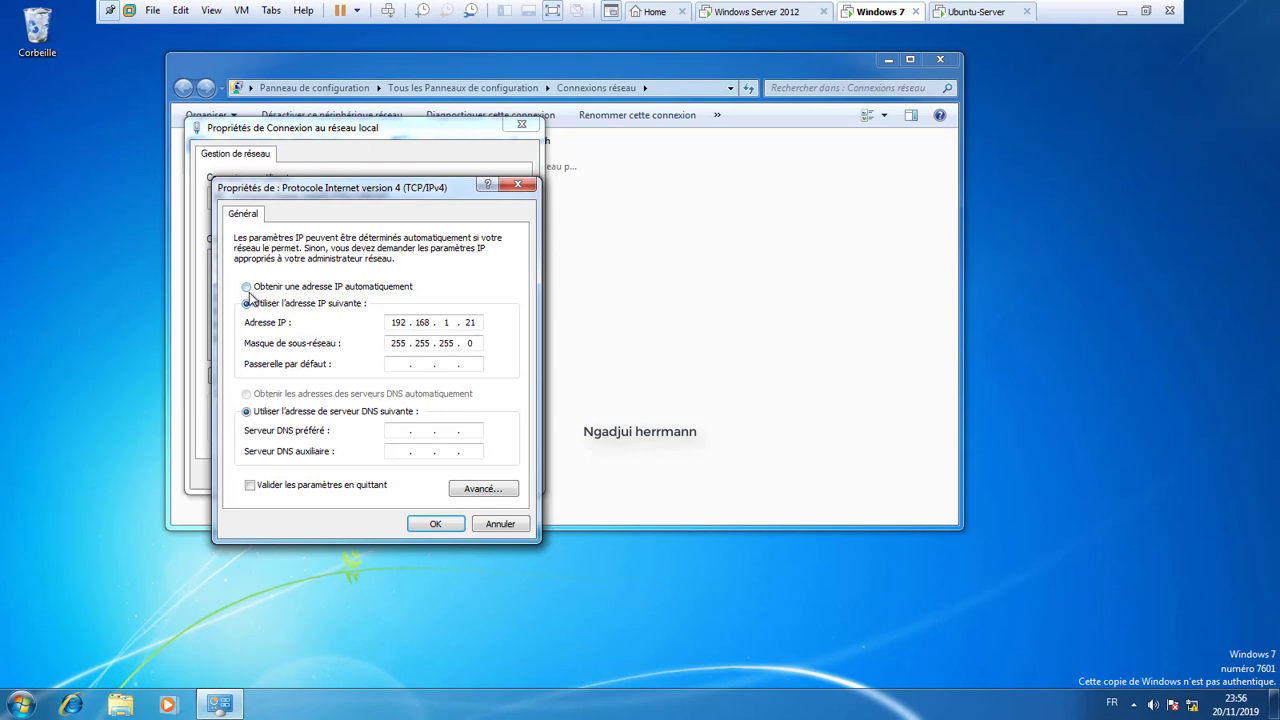
pyautogui.click(247, 287)
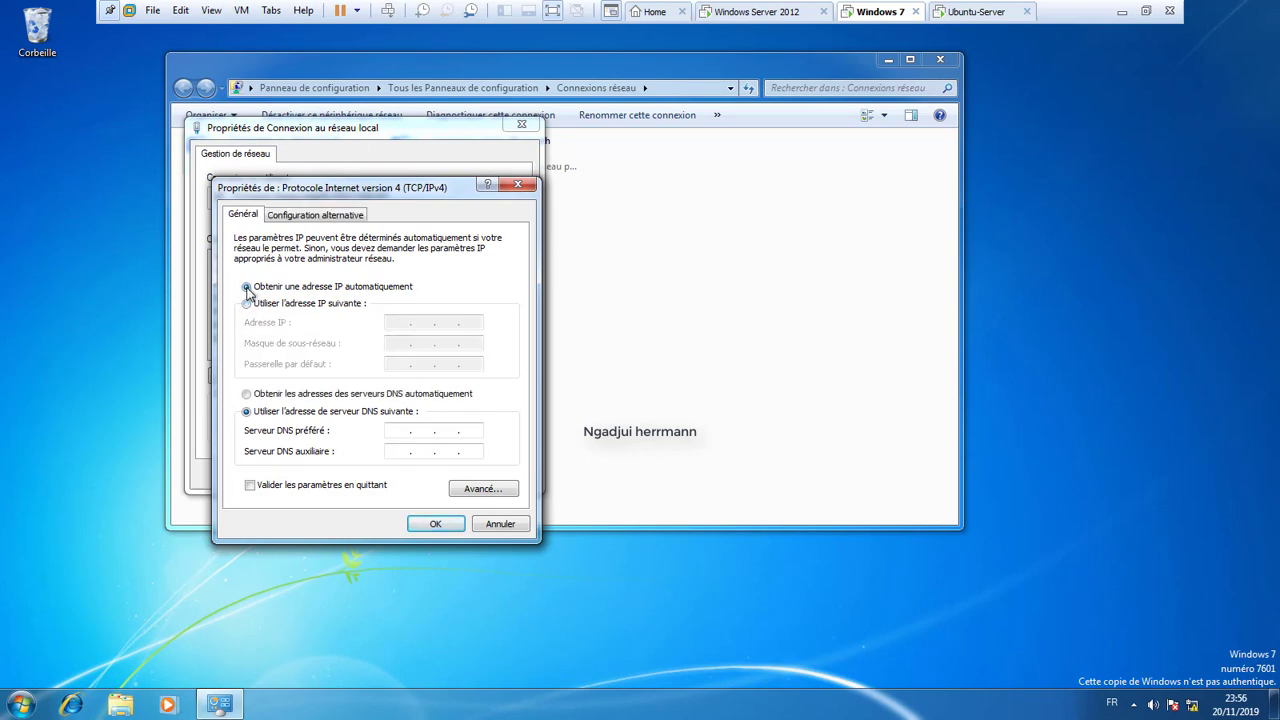
pyautogui.click(246, 395)
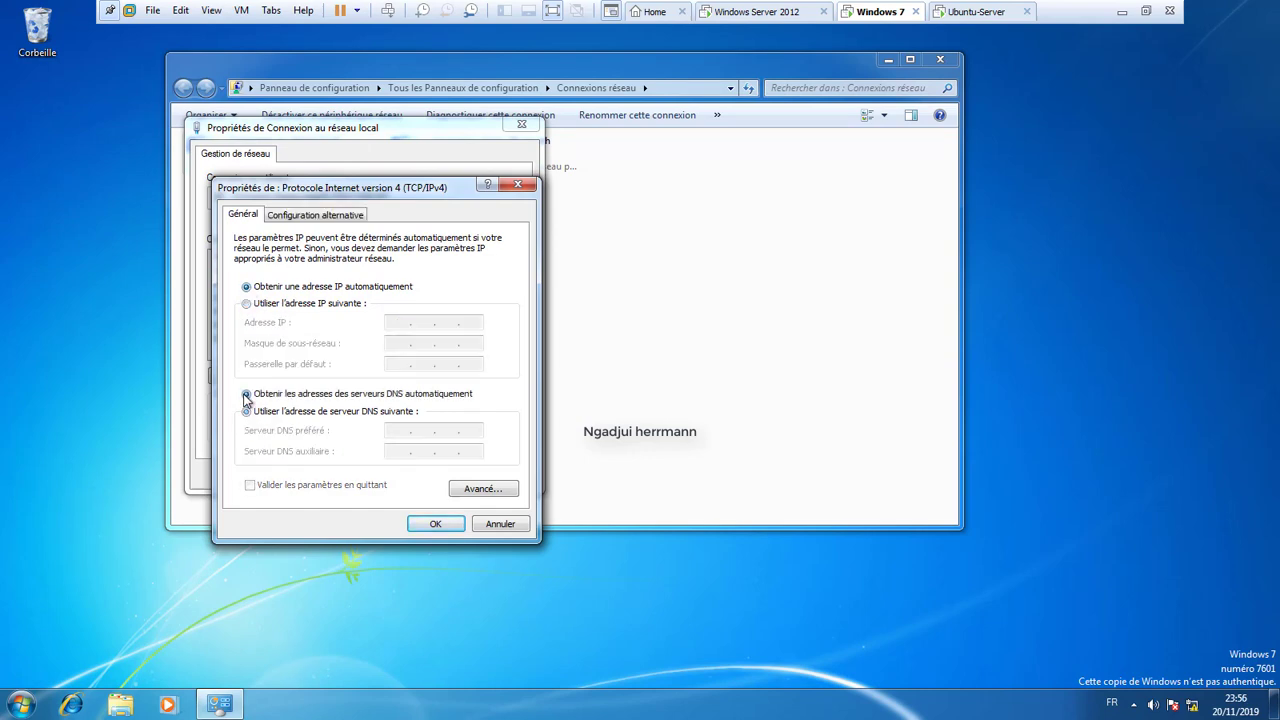
pyautogui.click(437, 523)
pyautogui.click(437, 481)
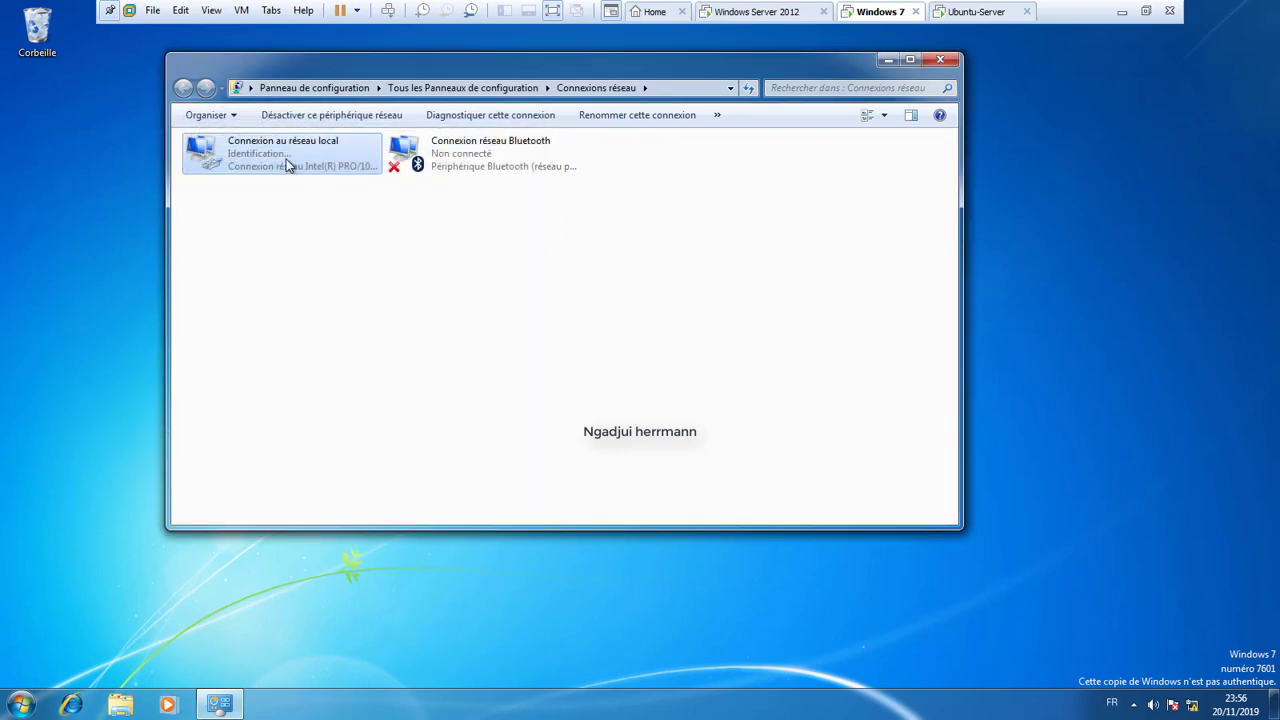
# Open the Windows 7 connection's status details to see its DHCP lease 172.31.1.53.
pyautogui.rightClick(287, 165)
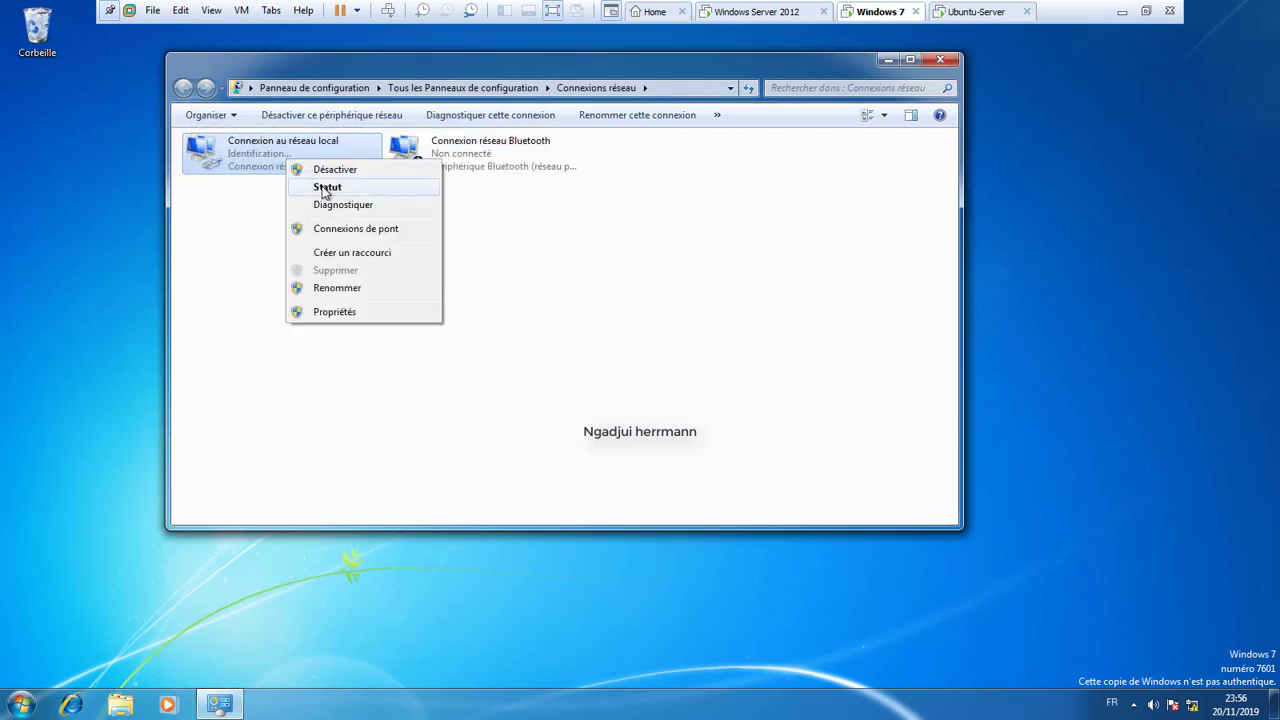
pyautogui.click(322, 186)
pyautogui.click(560, 342)
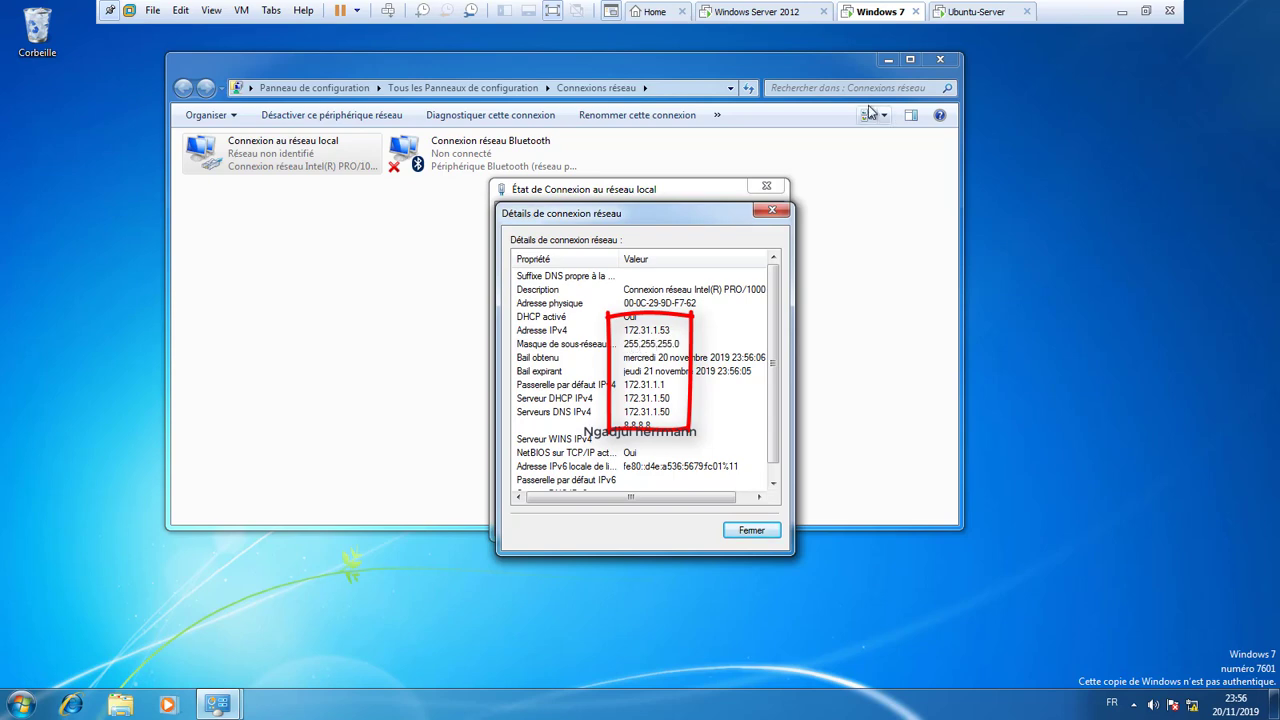
# Review the Pool-LAN address pool in the maximized DHCP console, then go to Ubuntu-Server.
pyautogui.click(766, 12)
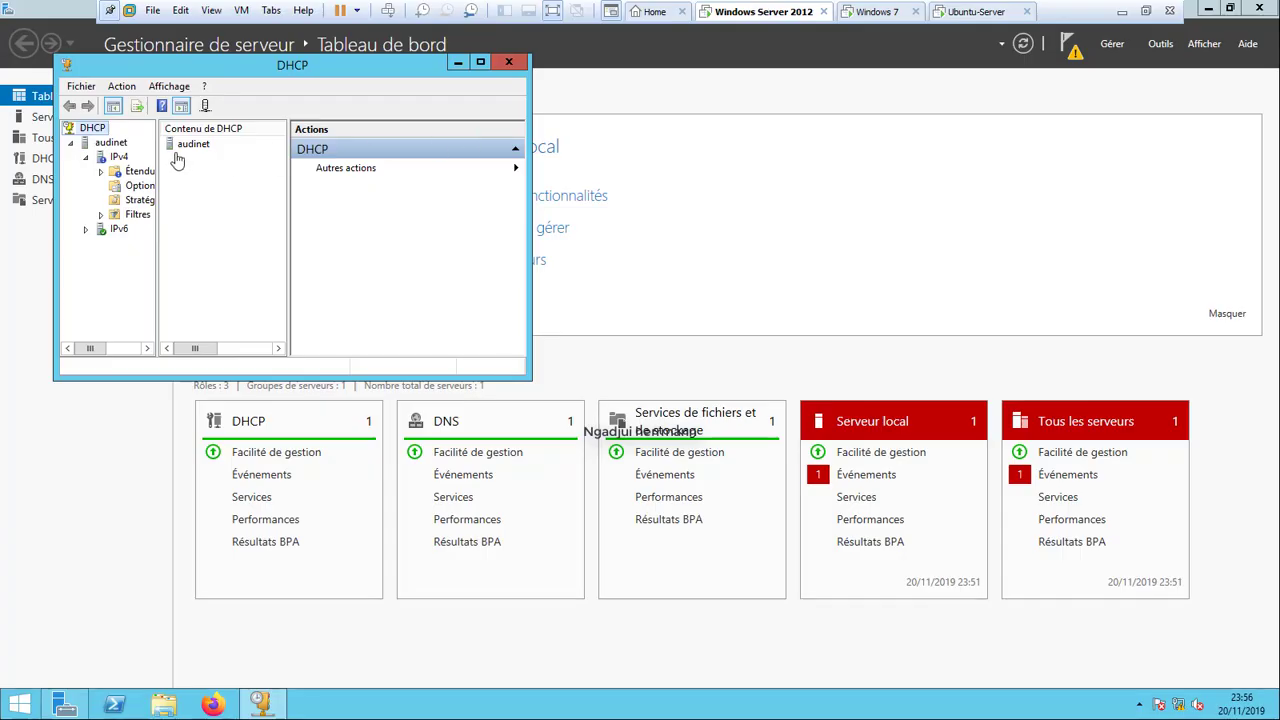
pyautogui.click(147, 174)
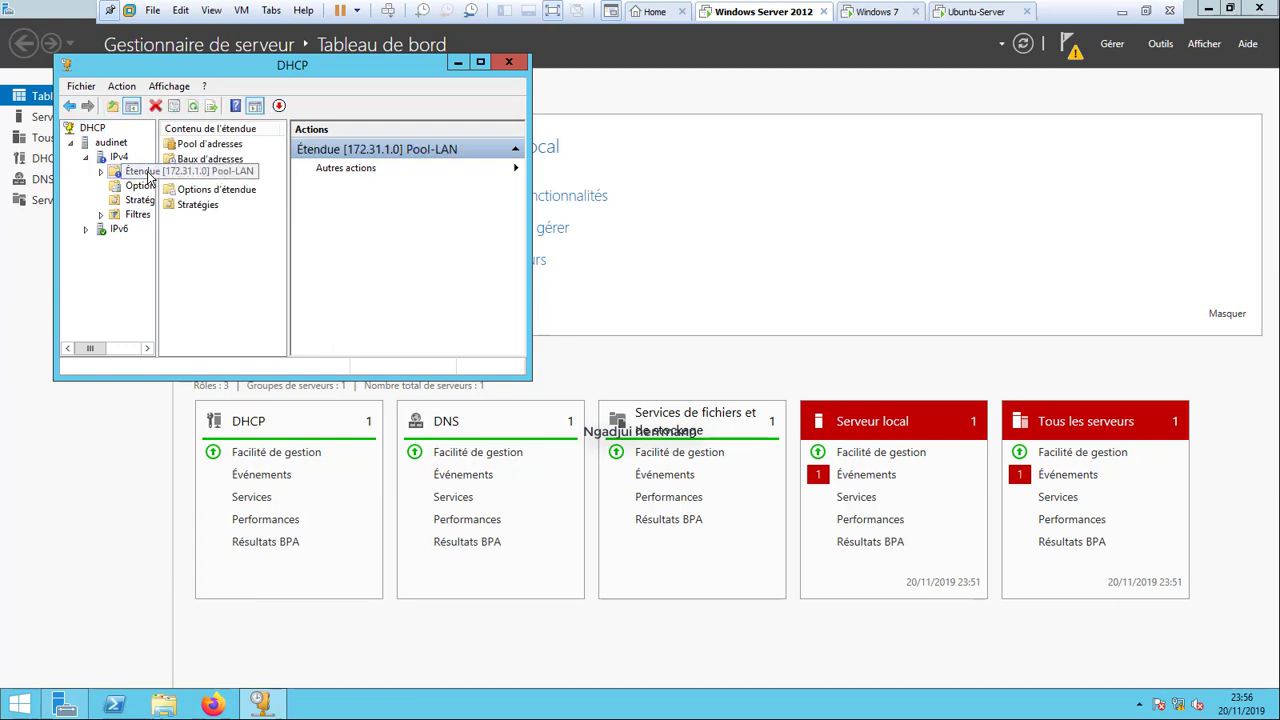
pyautogui.doubleClick(211, 146)
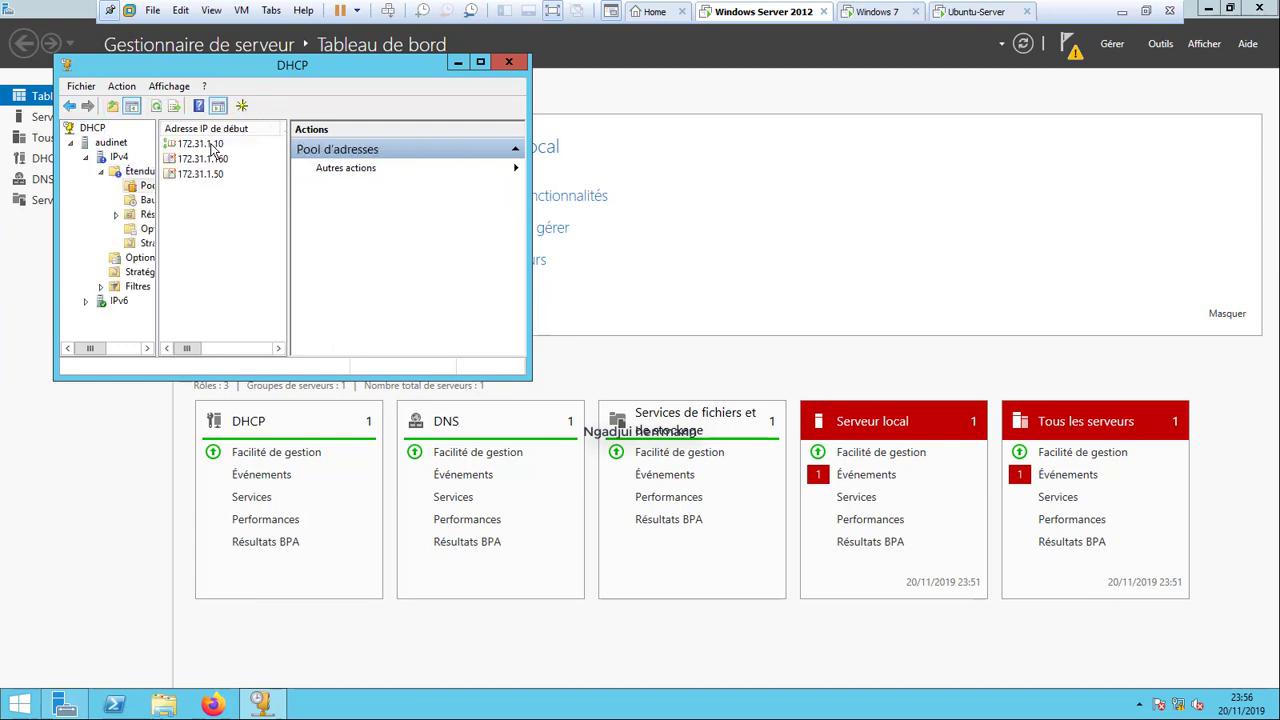
pyautogui.click(479, 64)
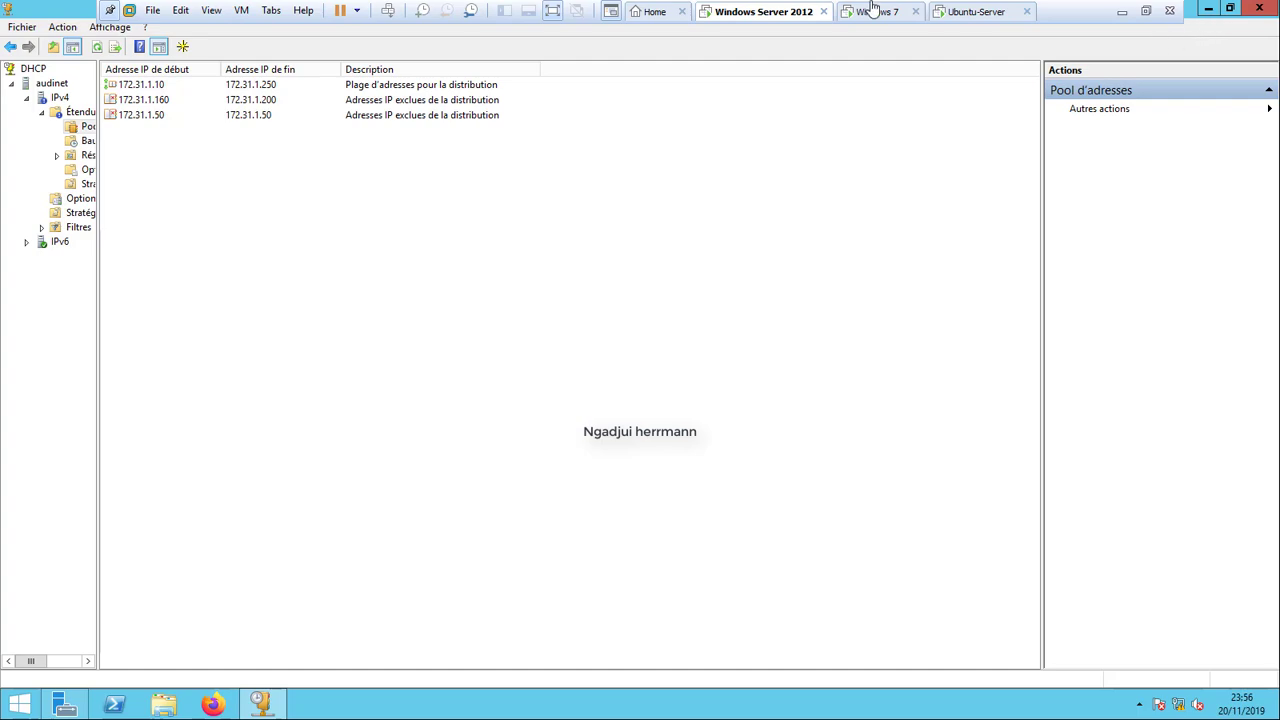
pyautogui.click(869, 11)
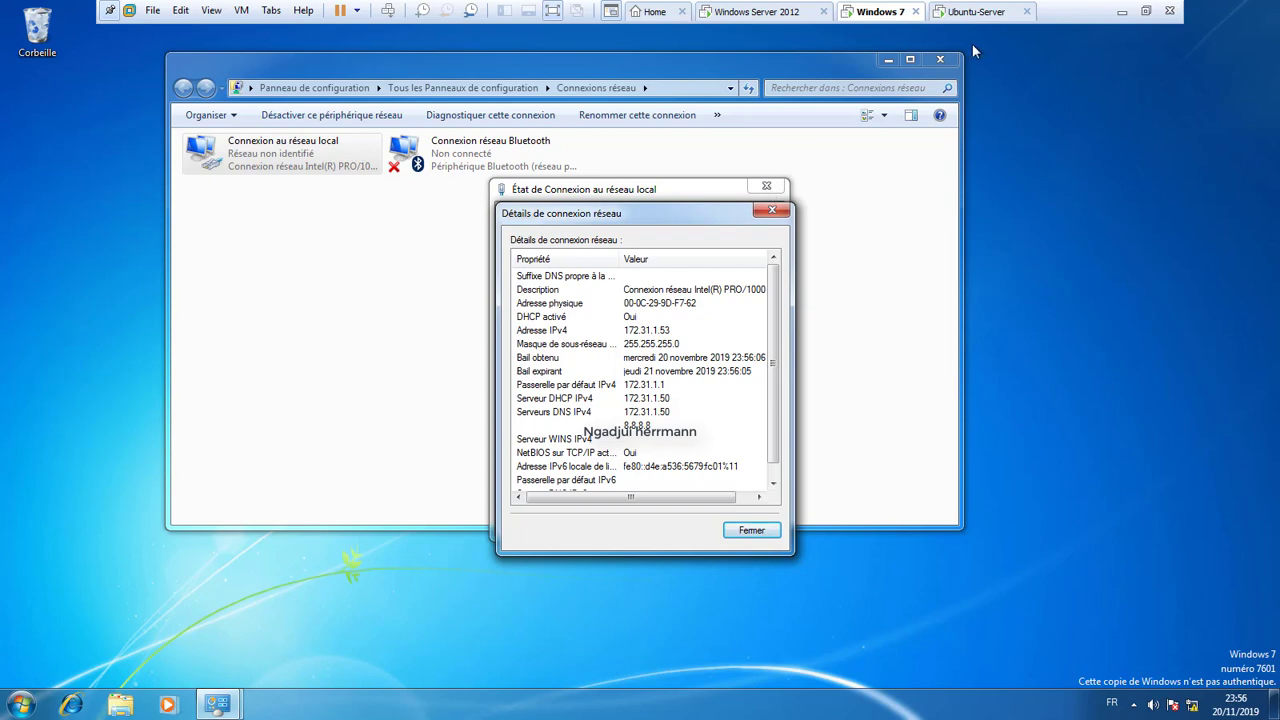
pyautogui.click(978, 13)
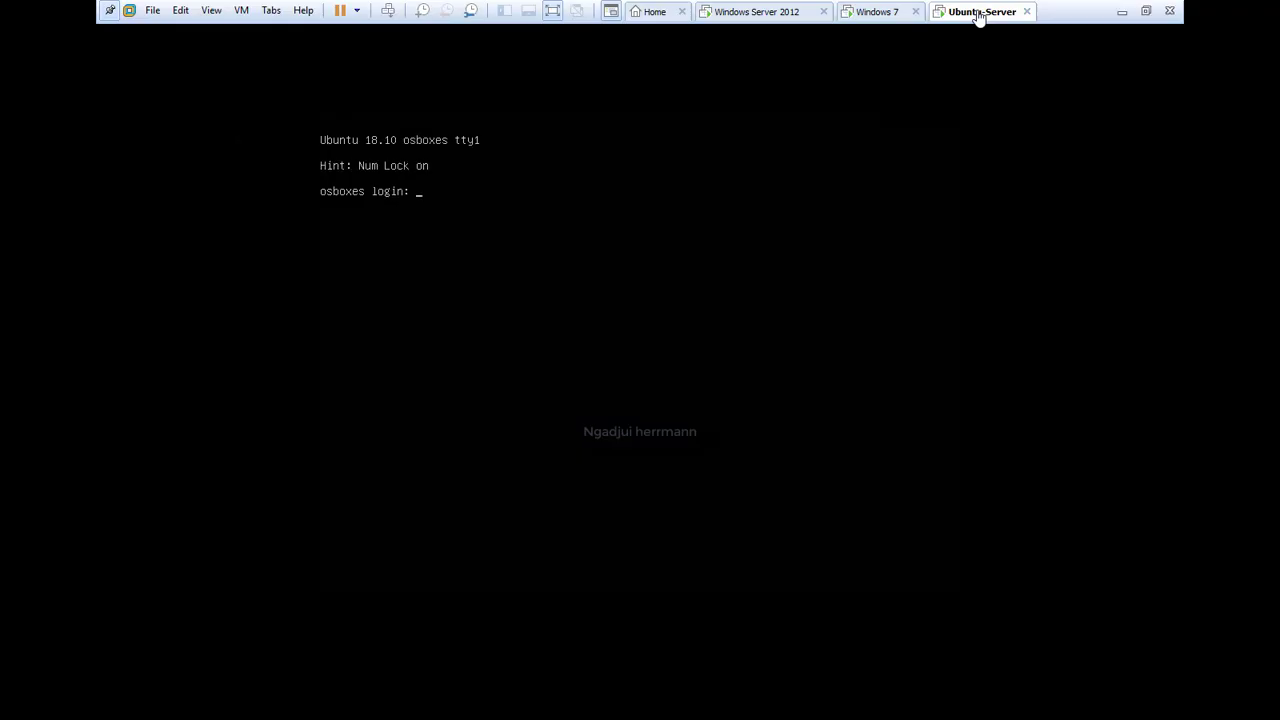
# Log in to the Ubuntu Server console as root.
pyautogui.click(446, 203)
pyautogui.write('root')
pyautogui.press('Return')
pyautogui.press('Return')
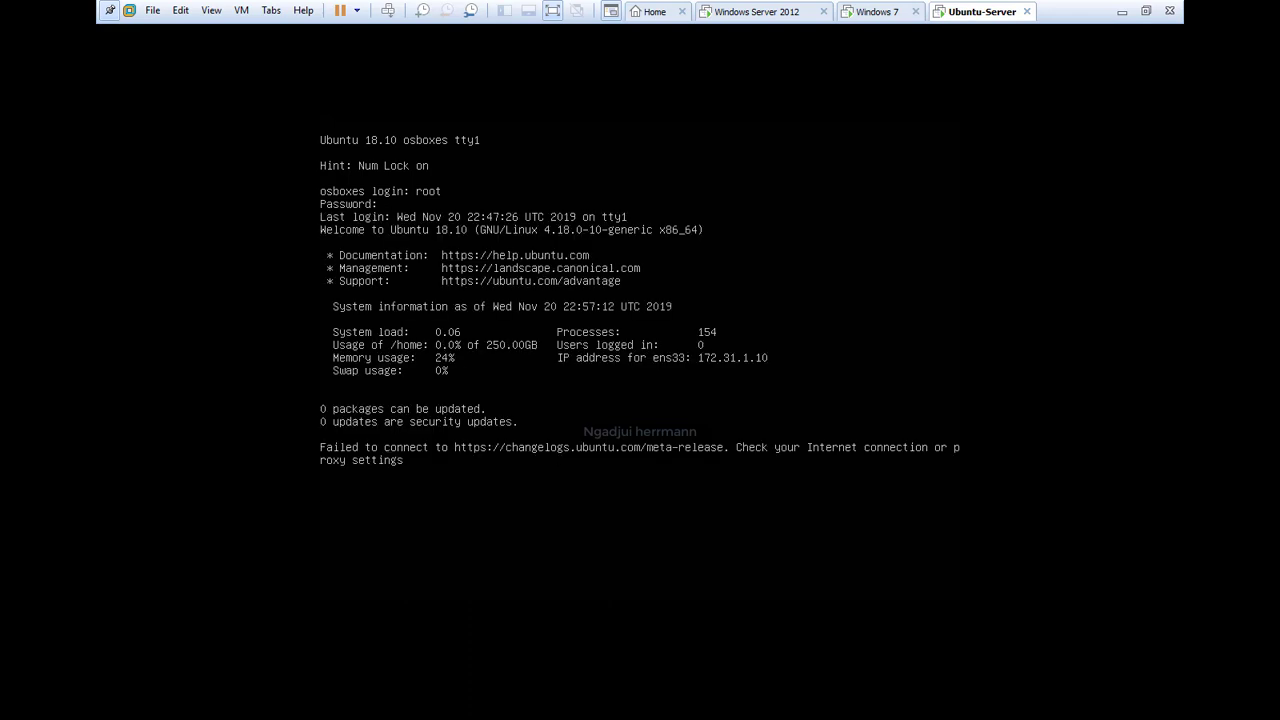
pyautogui.write('ifconfig')
pyautogui.press('Return')
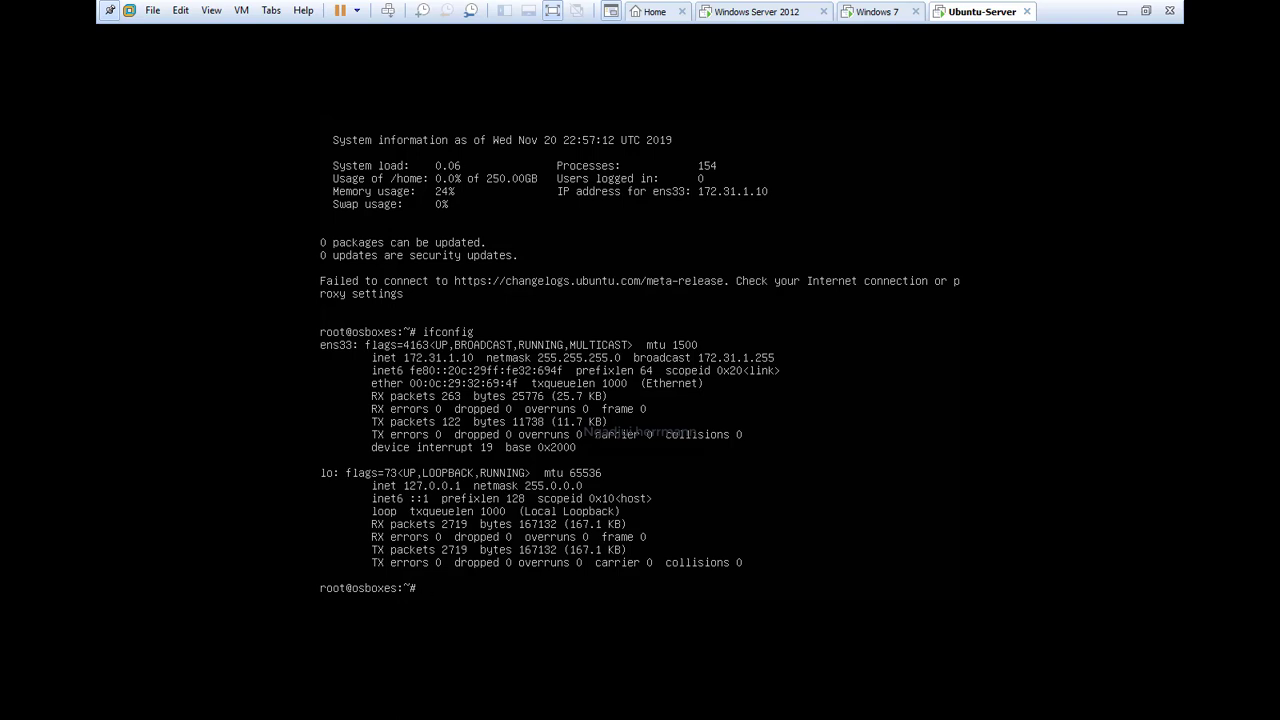
# Run ifconfig -a to show ens33 at 172.31.1.10, then return to Windows Server 2012.
pyautogui.write('nfgi')
pyautogui.write('g')
pyautogui.press('BackSpace')
pyautogui.press('BackSpace')
pyautogui.press('BackSpace')
pyautogui.write('ig -q')
pyautogui.press('Return')
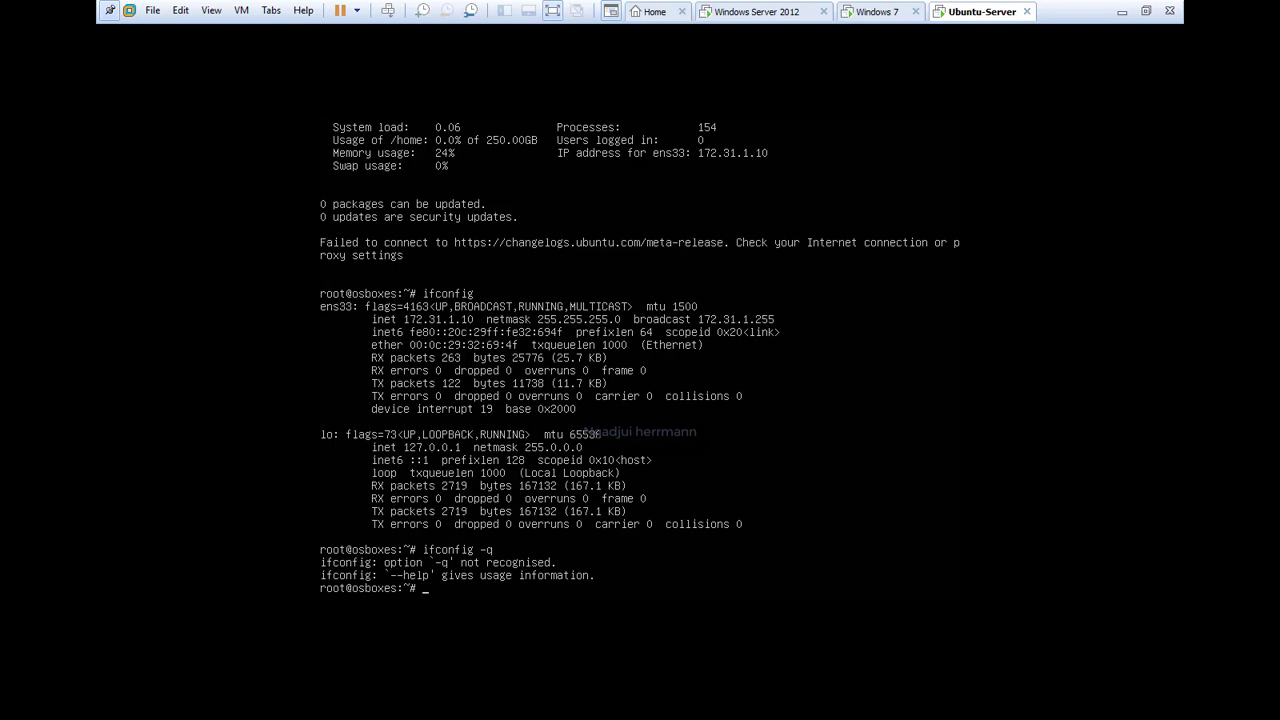
pyautogui.press('Up')
pyautogui.press('BackSpace')
pyautogui.write('a')
pyautogui.press('Return')
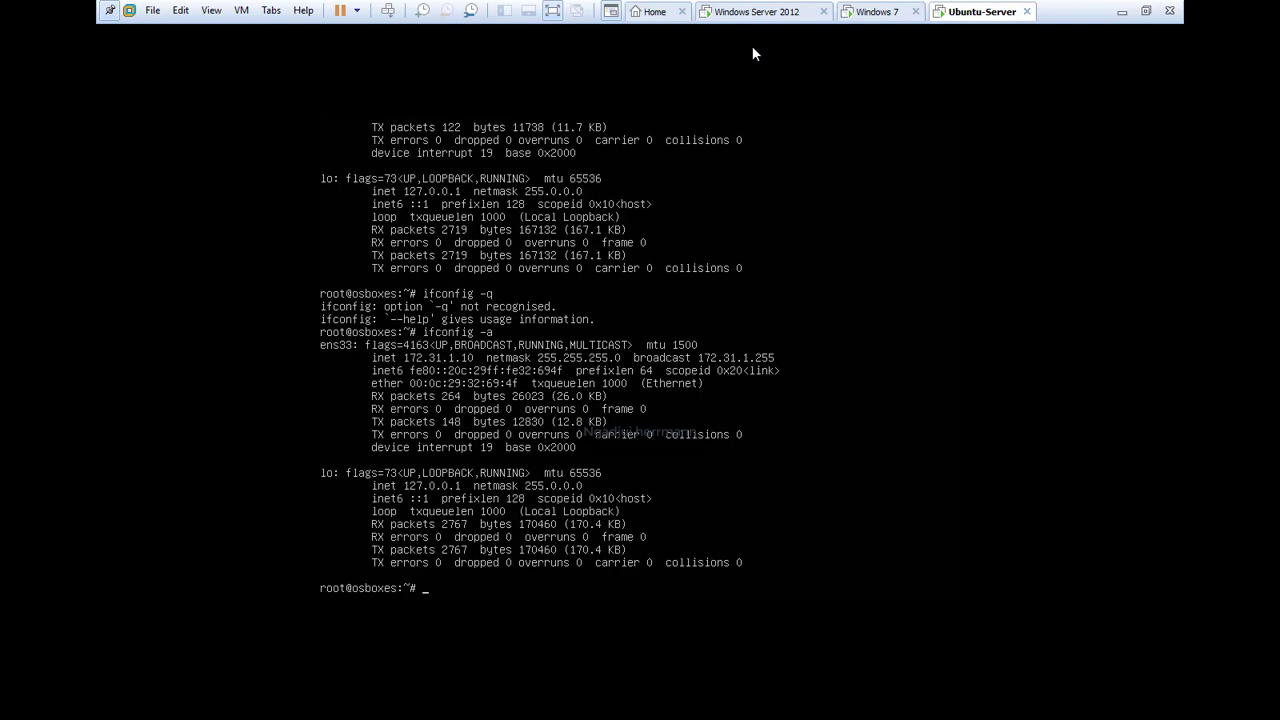
pyautogui.click(758, 14)
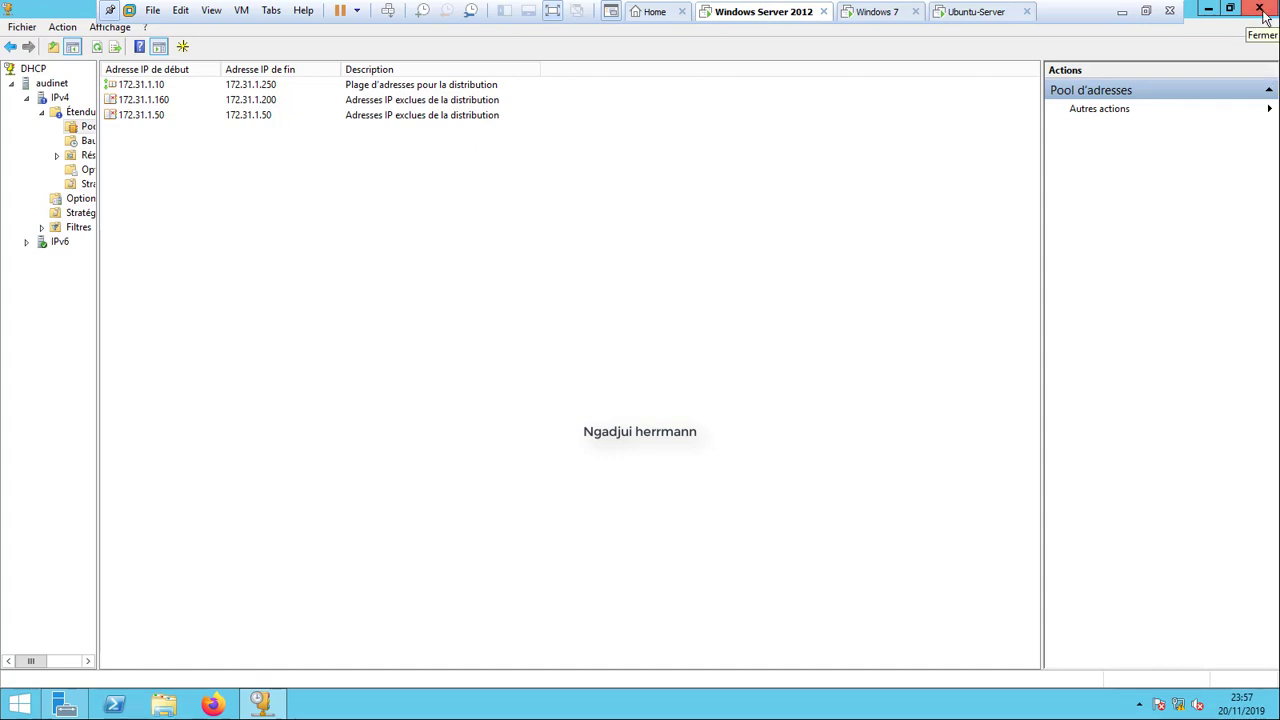
# Close and reopen the DHCP console from the Server Manager Outils menu.
pyautogui.click(1260, 9)
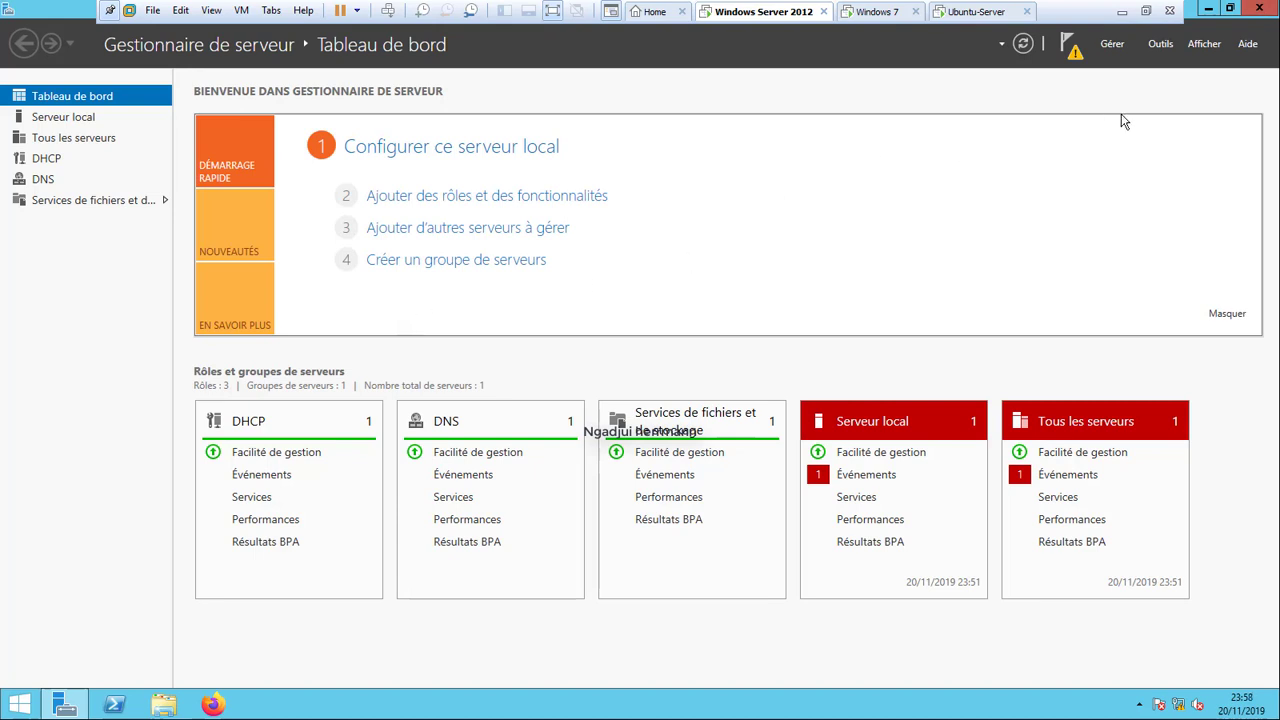
pyautogui.click(1160, 44)
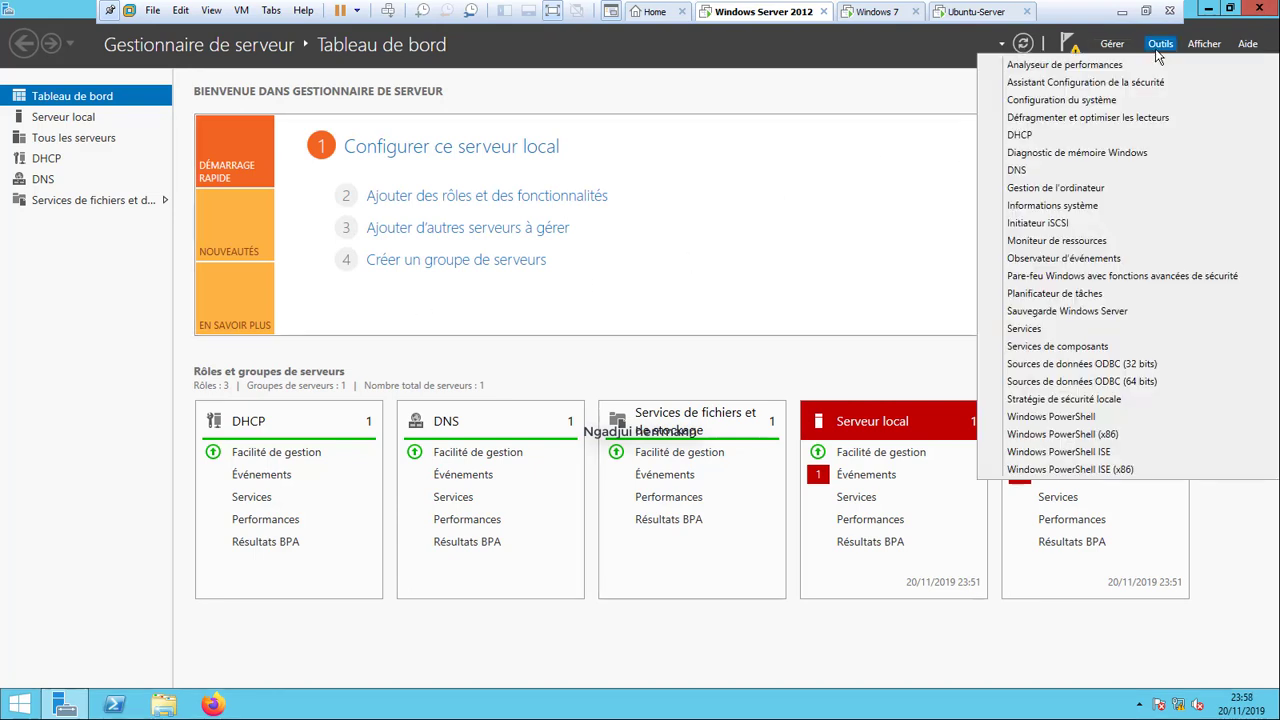
pyautogui.click(1041, 136)
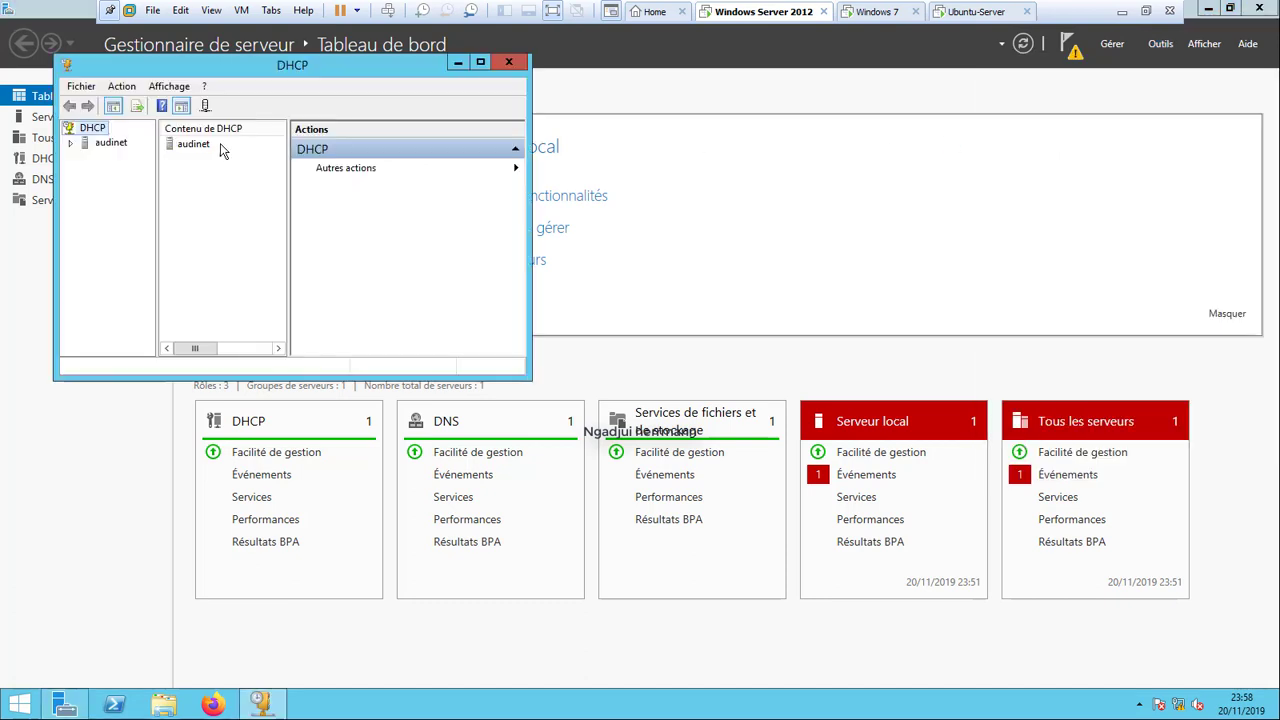
# Maximize the console and expand audinet > IPv4 > Pool-LAN to show its empty Réservations page.
pyautogui.click(71, 143)
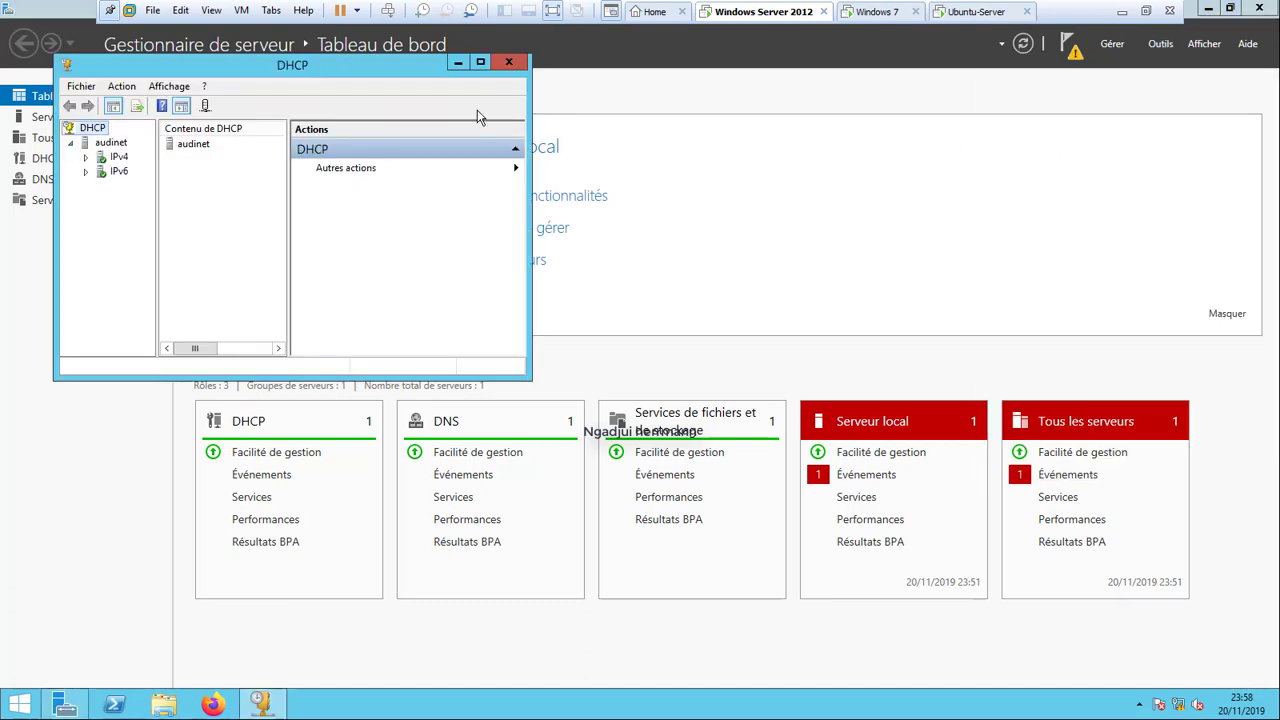
pyautogui.click(481, 65)
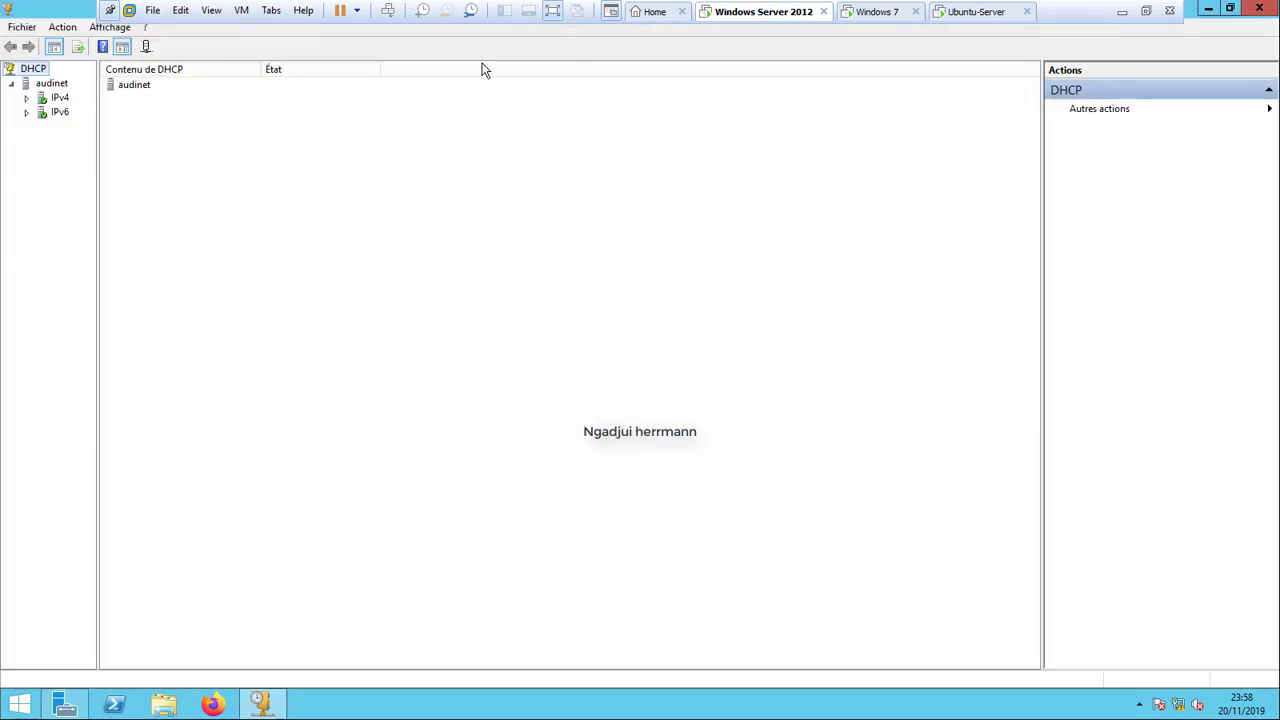
pyautogui.doubleClick(60, 99)
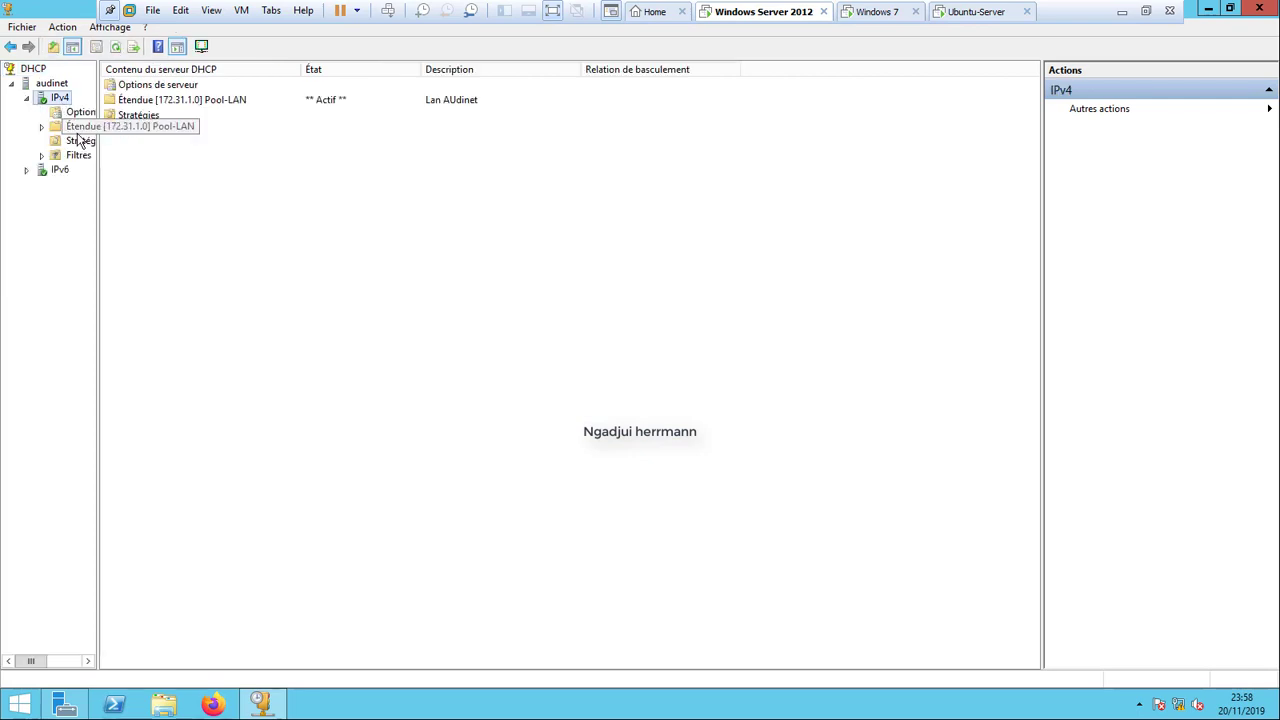
pyautogui.click(79, 143)
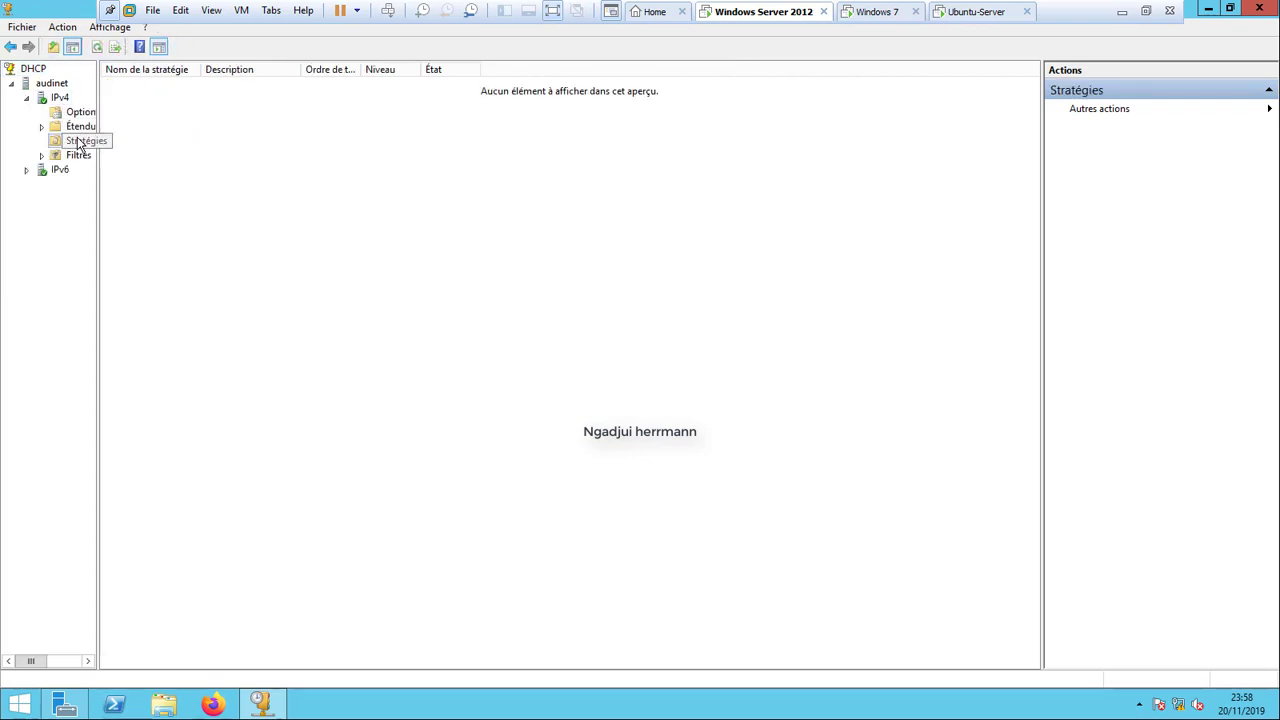
pyautogui.doubleClick(72, 130)
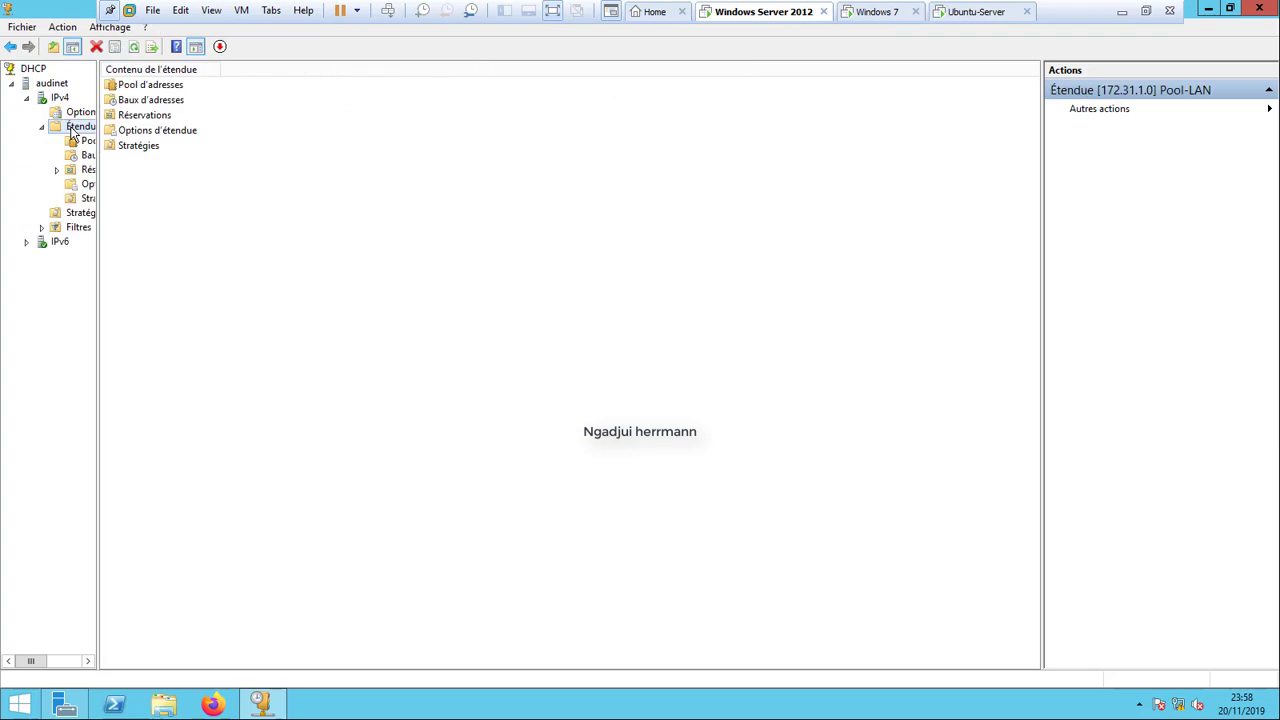
pyautogui.doubleClick(156, 117)
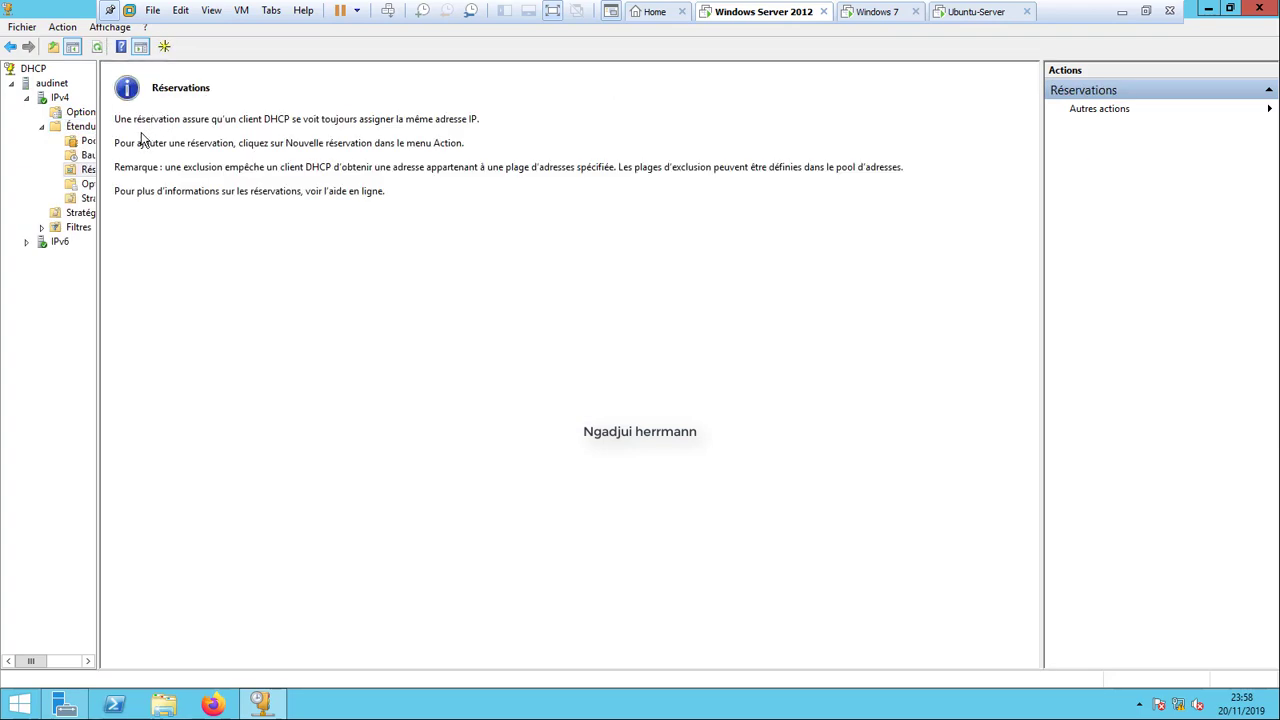
# Start a new reservation with a machine name, discard it unsaved, and close the DHCP console.
pyautogui.rightClick(87, 175)
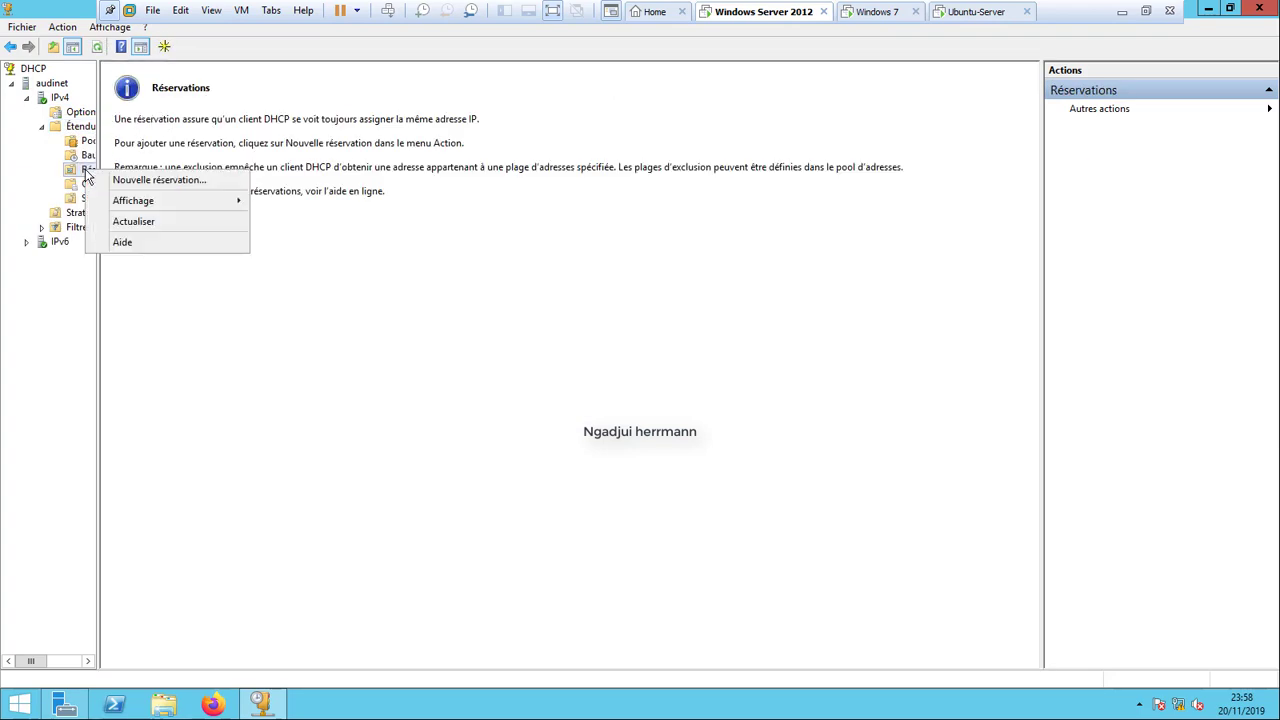
pyautogui.click(130, 180)
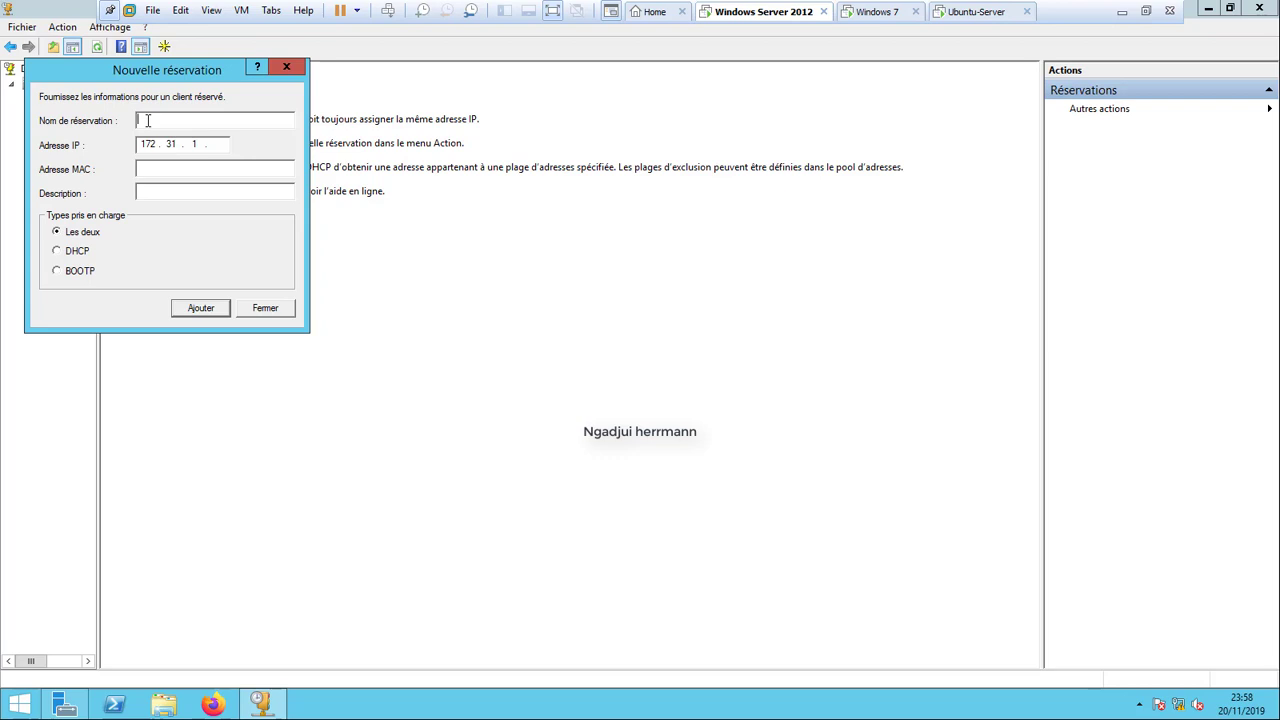
pyautogui.write('Machine herrmann')
pyautogui.click(157, 167)
pyautogui.click(284, 68)
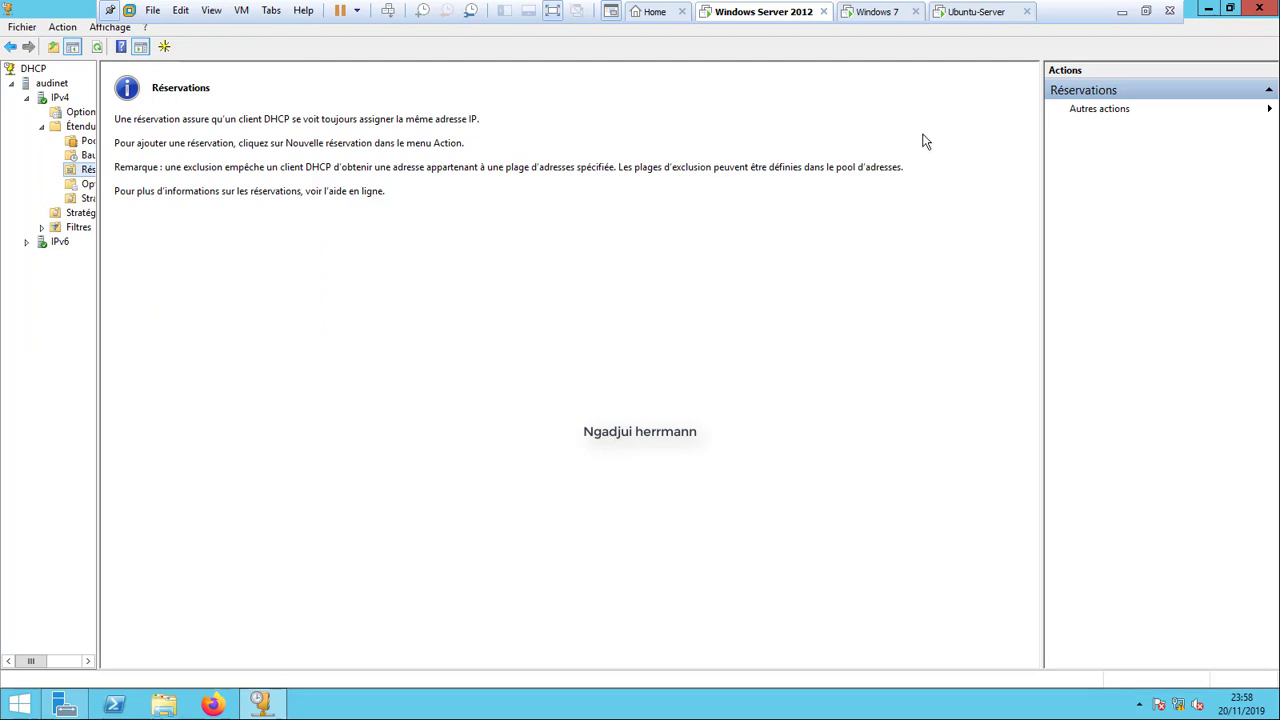
pyautogui.click(1265, 8)
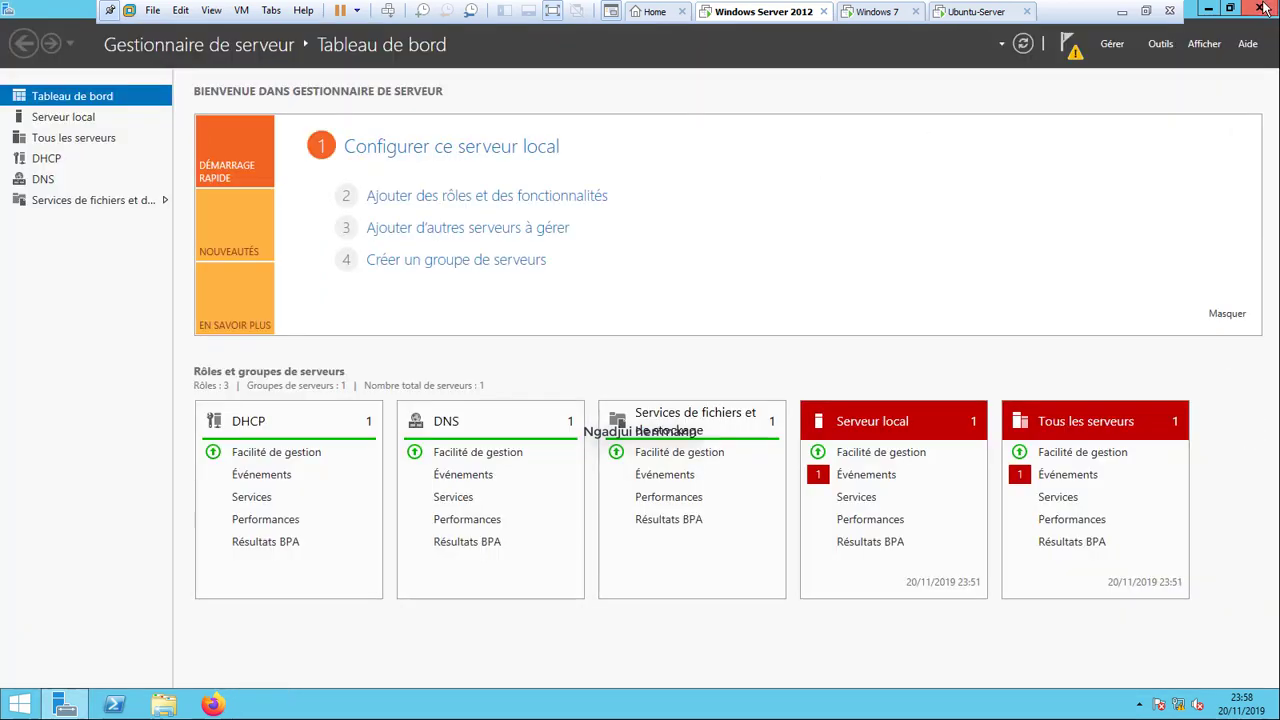